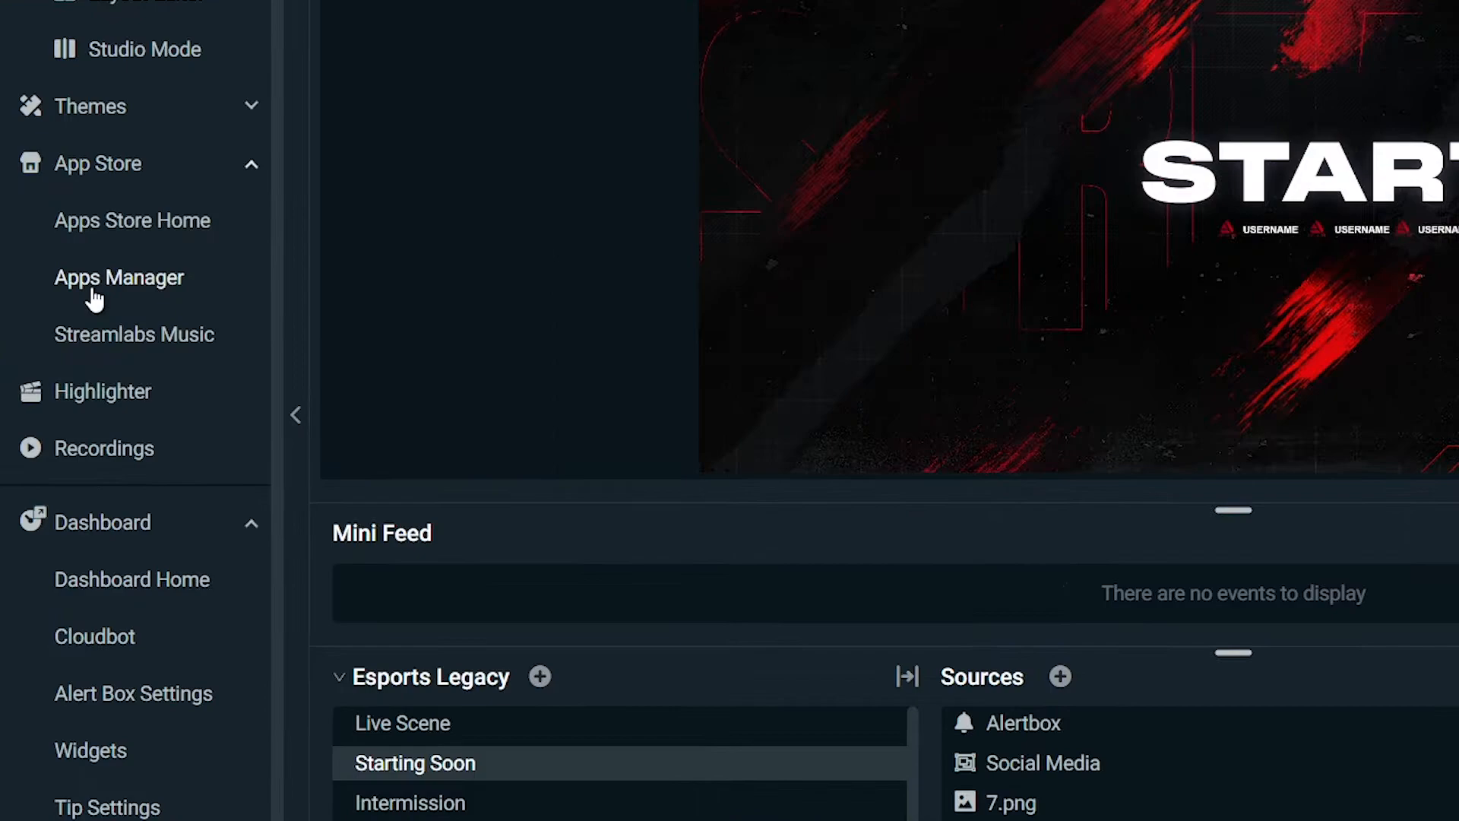
# Search the app store for TIMER and install the Stream Timer app by GhostlyTuna
pyautogui.click(92, 281)
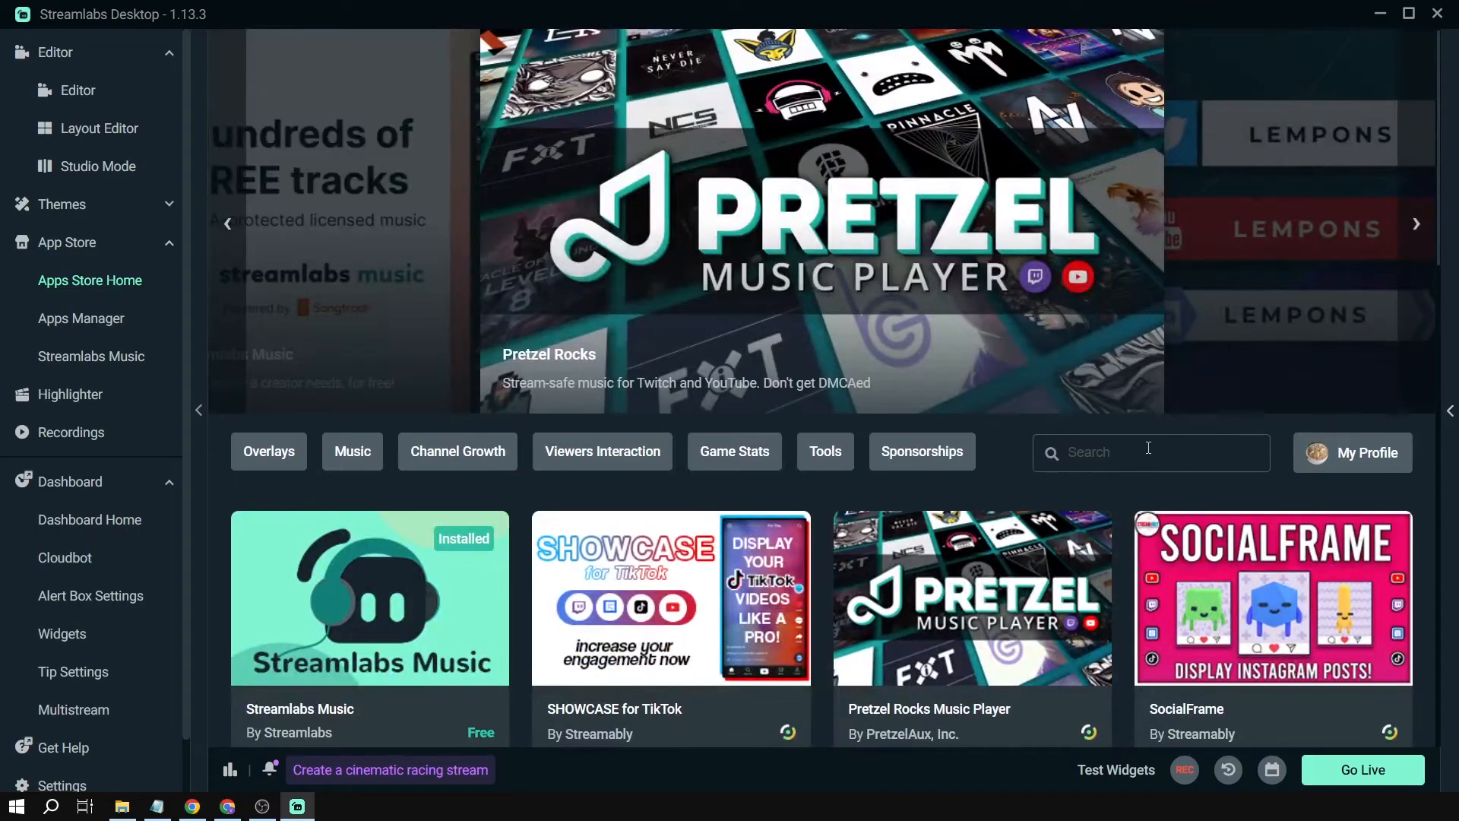
pyautogui.click(1148, 449)
pyautogui.write('TIMER')
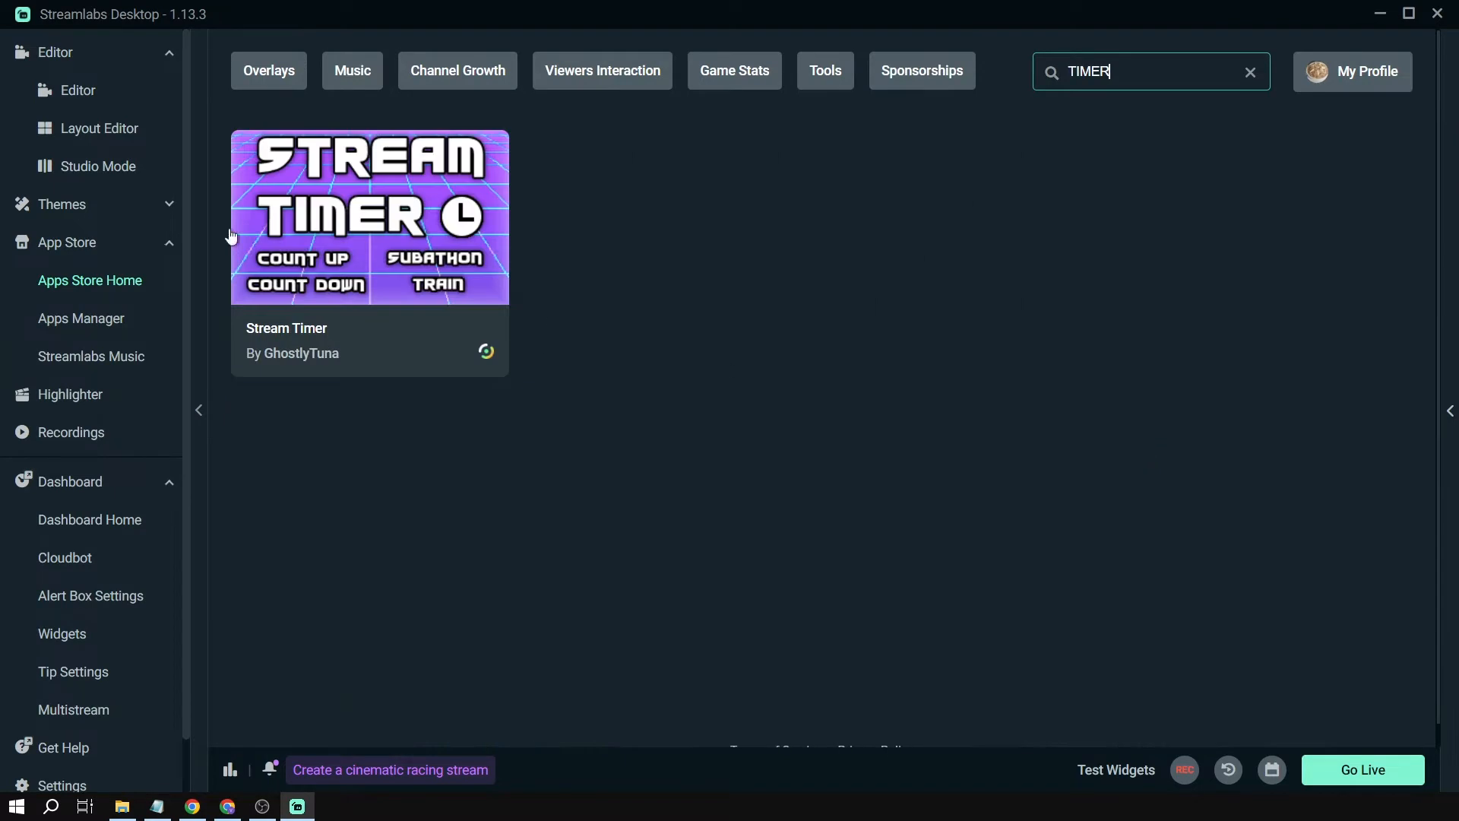
pyautogui.click(351, 255)
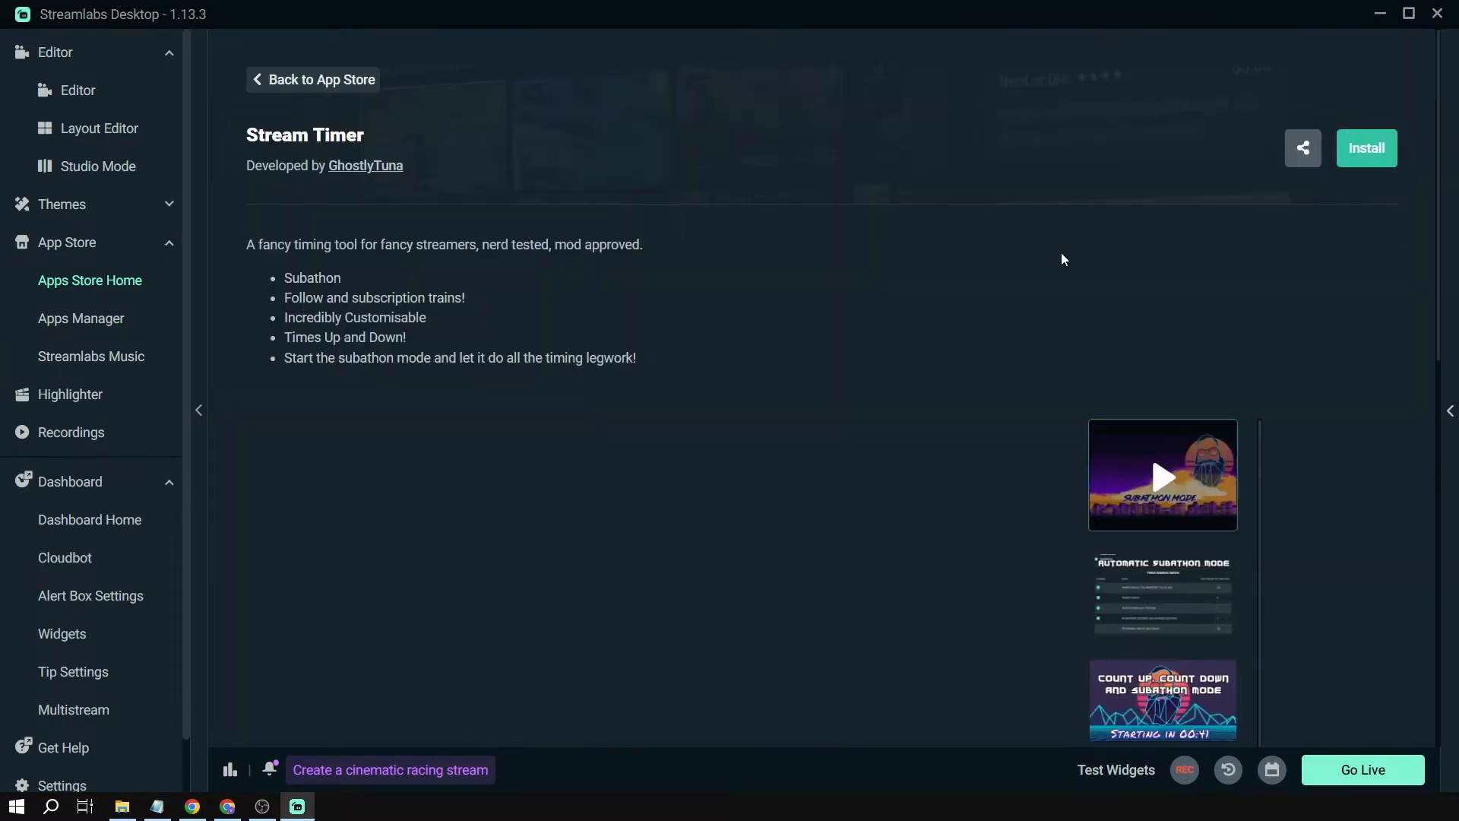
pyautogui.click(1379, 153)
pyautogui.click(765, 614)
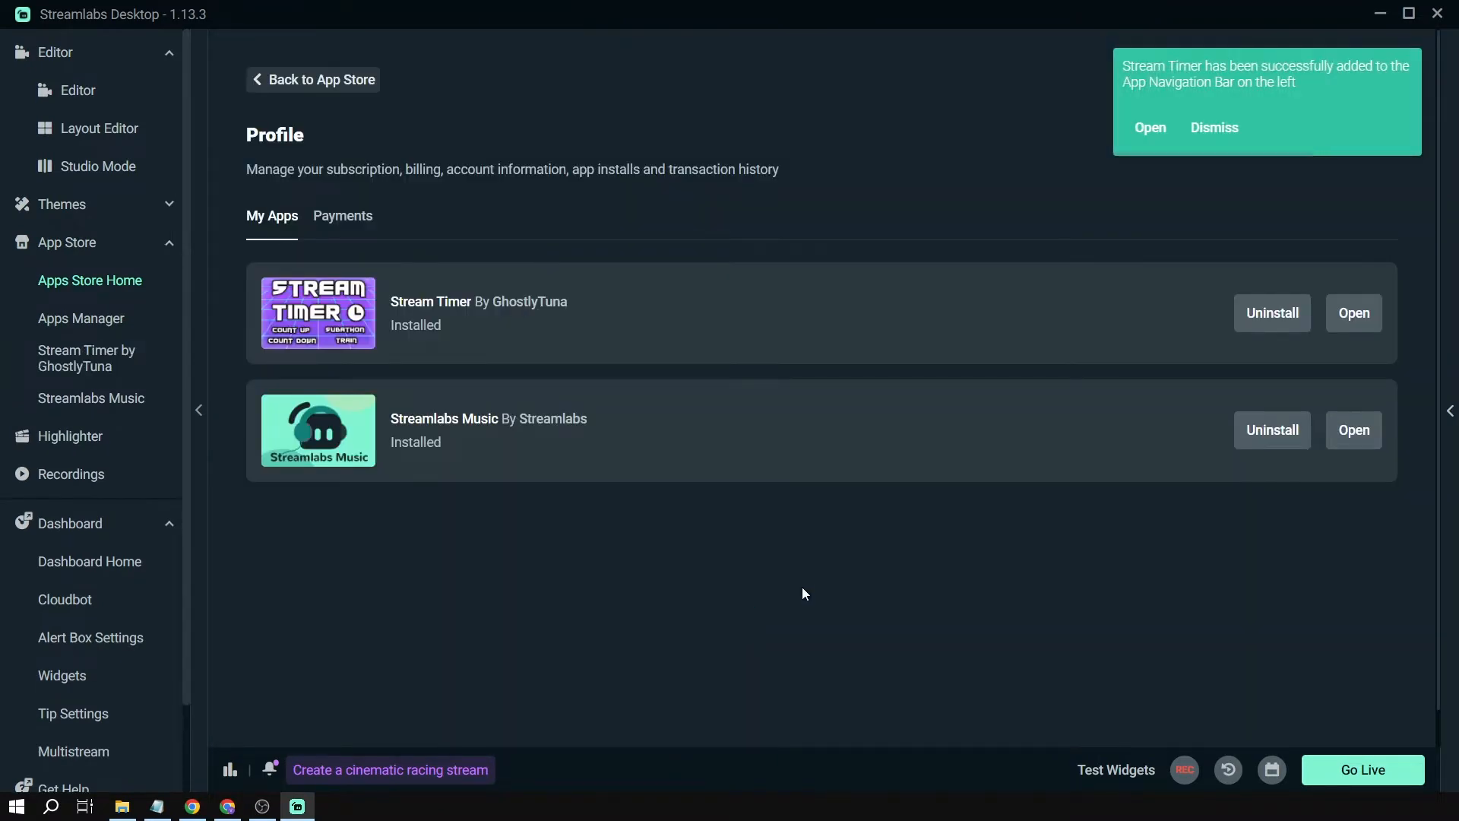
# Open the installed Stream Timer app and review its timer controls and setup instructions
pyautogui.click(1355, 312)
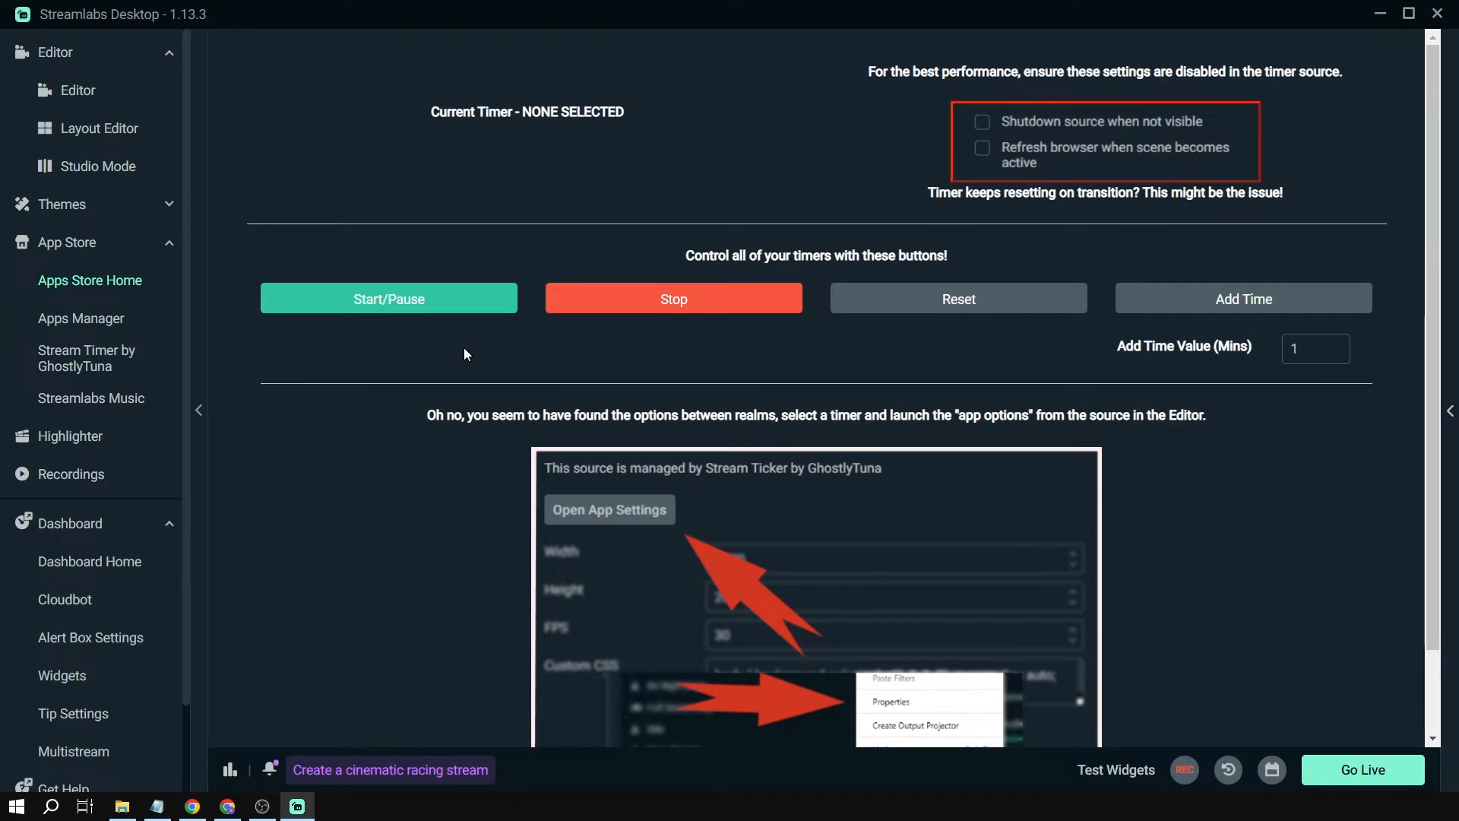
pyautogui.scroll(-1, 641, 371)
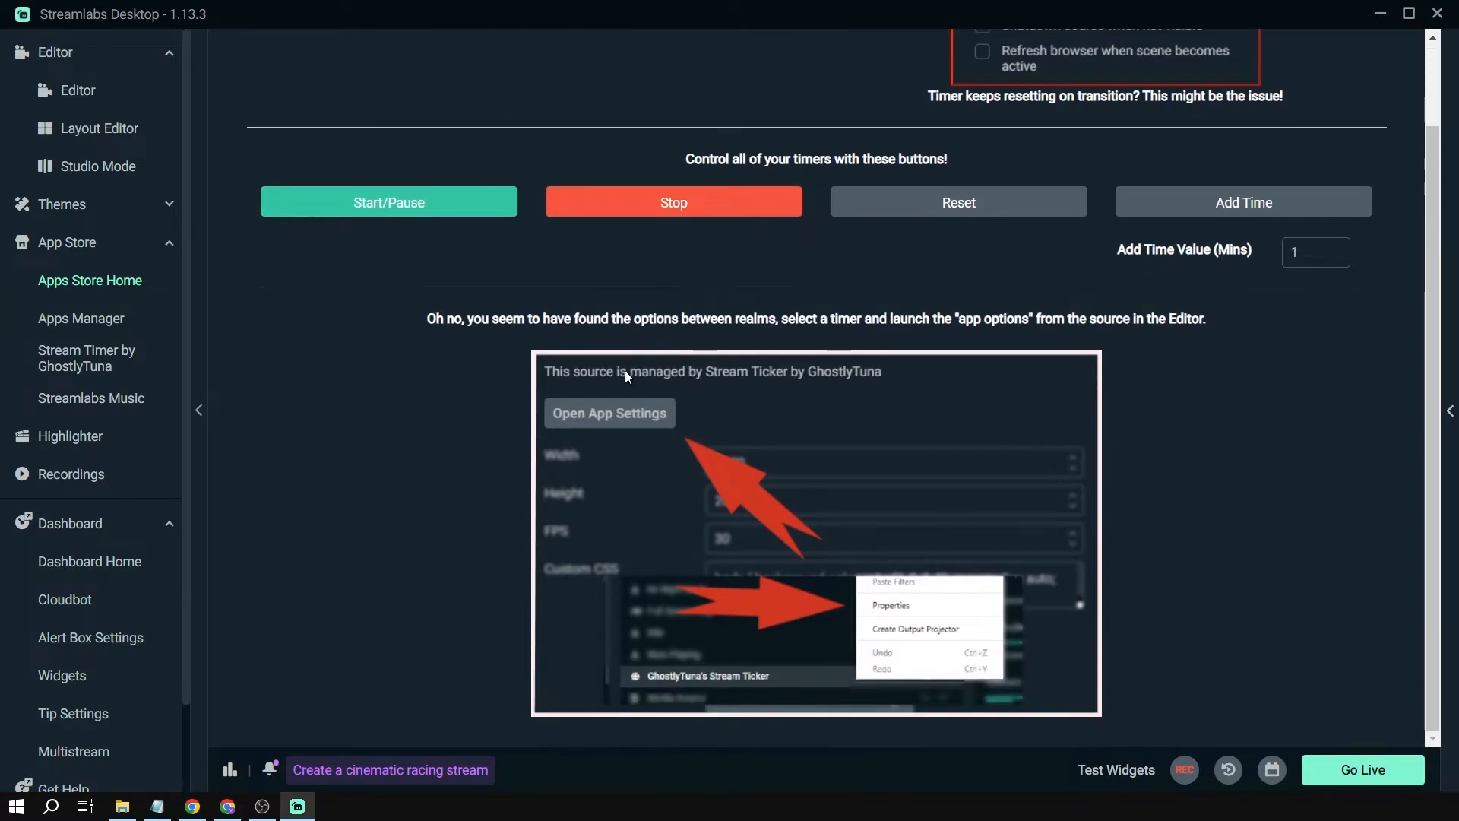
pyautogui.scroll(1, 625, 371)
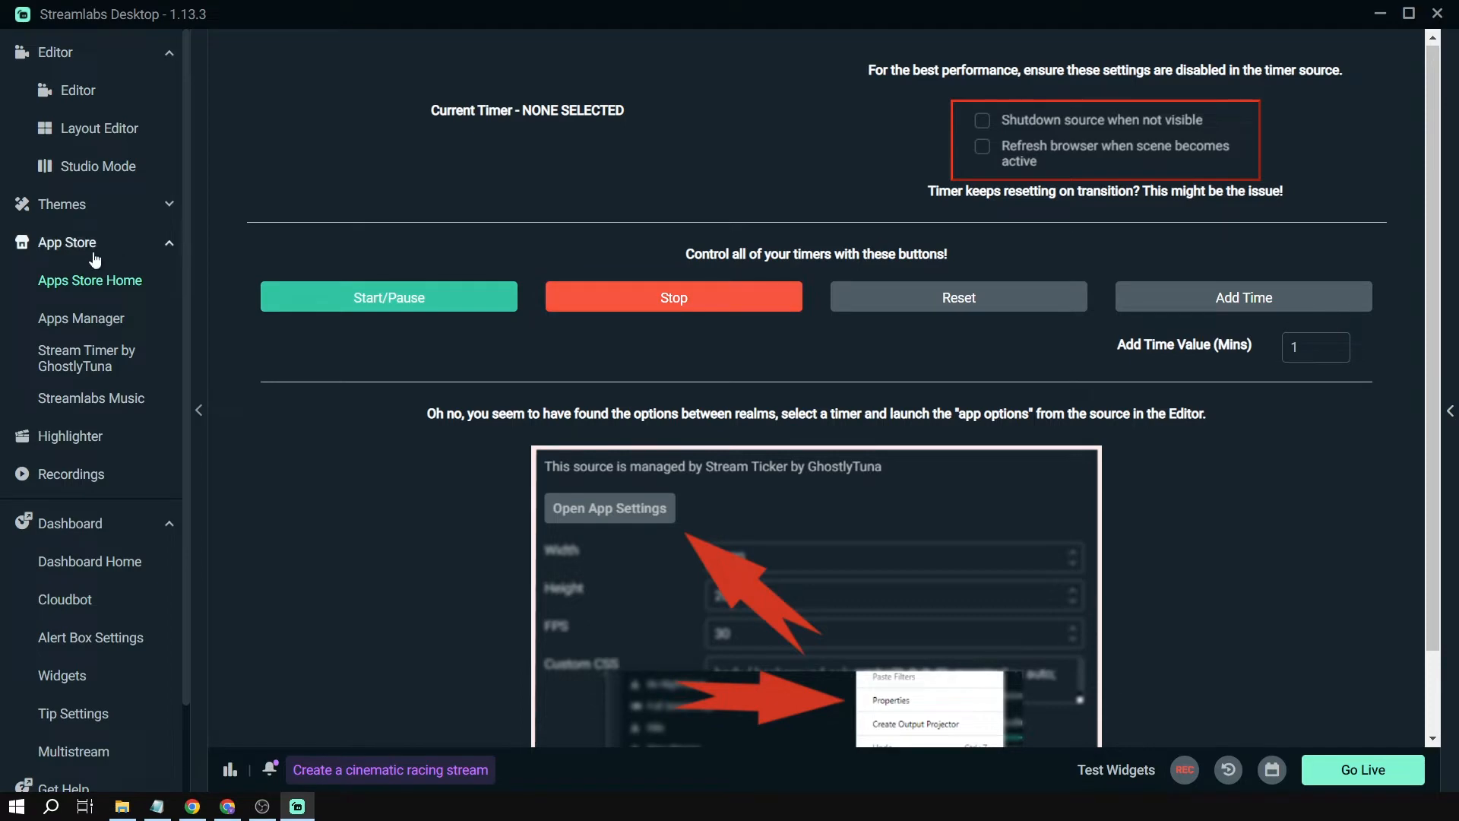
# Add a Stream Timer by GhostlyTuna source named Countdown Timer to the Starting Soon scene in the editor
pyautogui.click(78, 90)
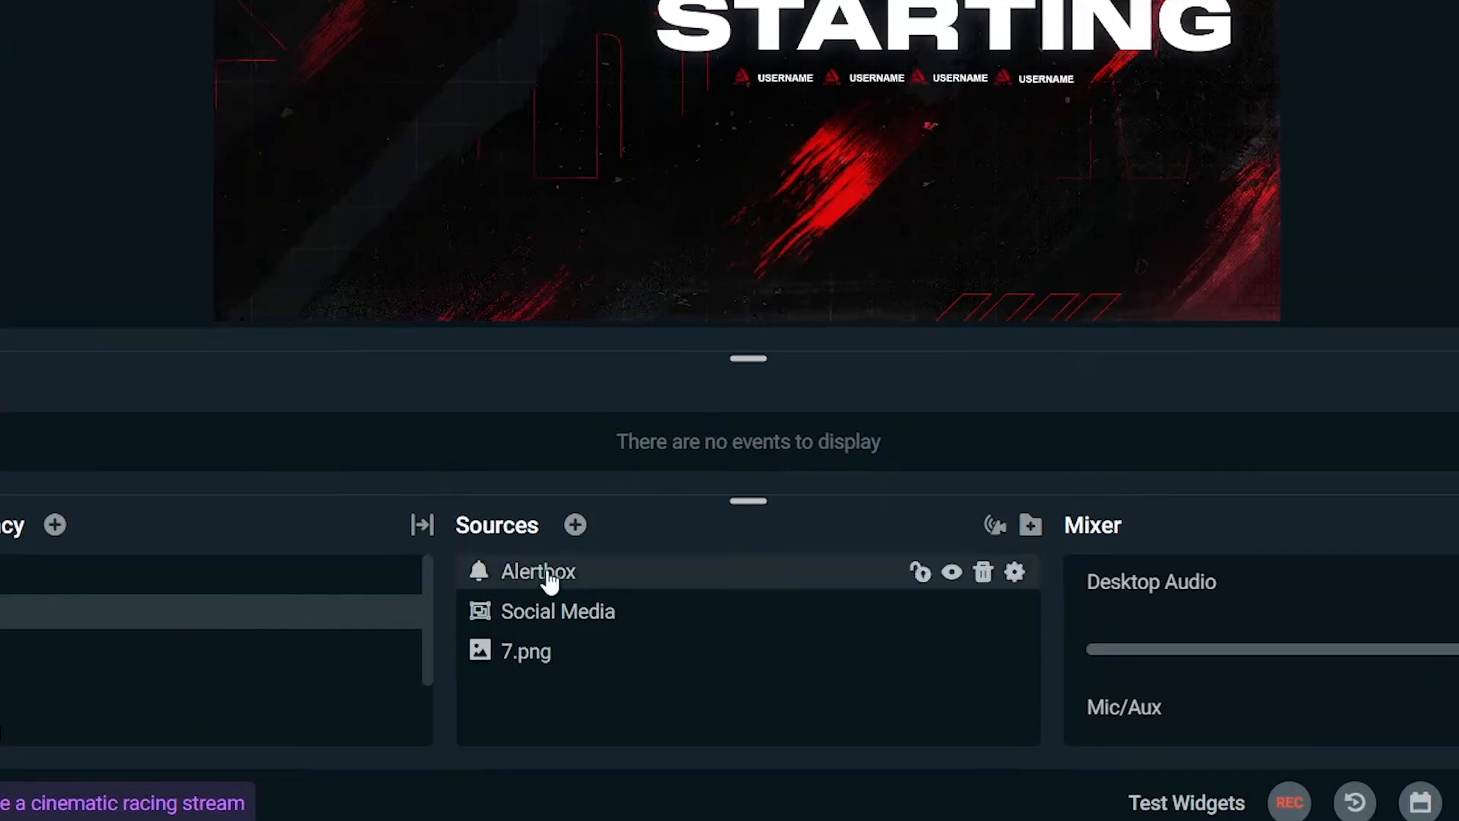
pyautogui.click(576, 525)
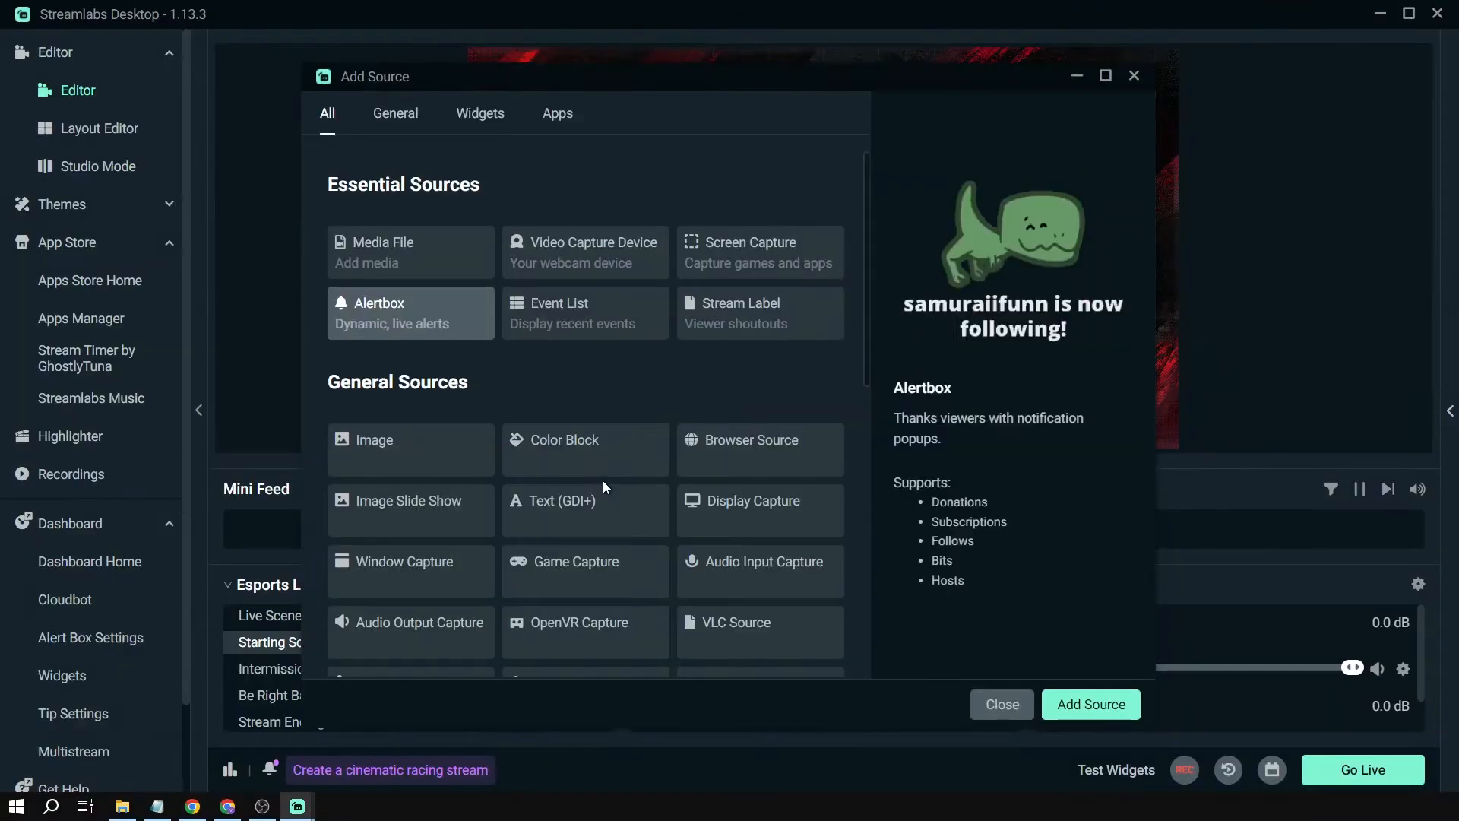
pyautogui.scroll(-9, 604, 480)
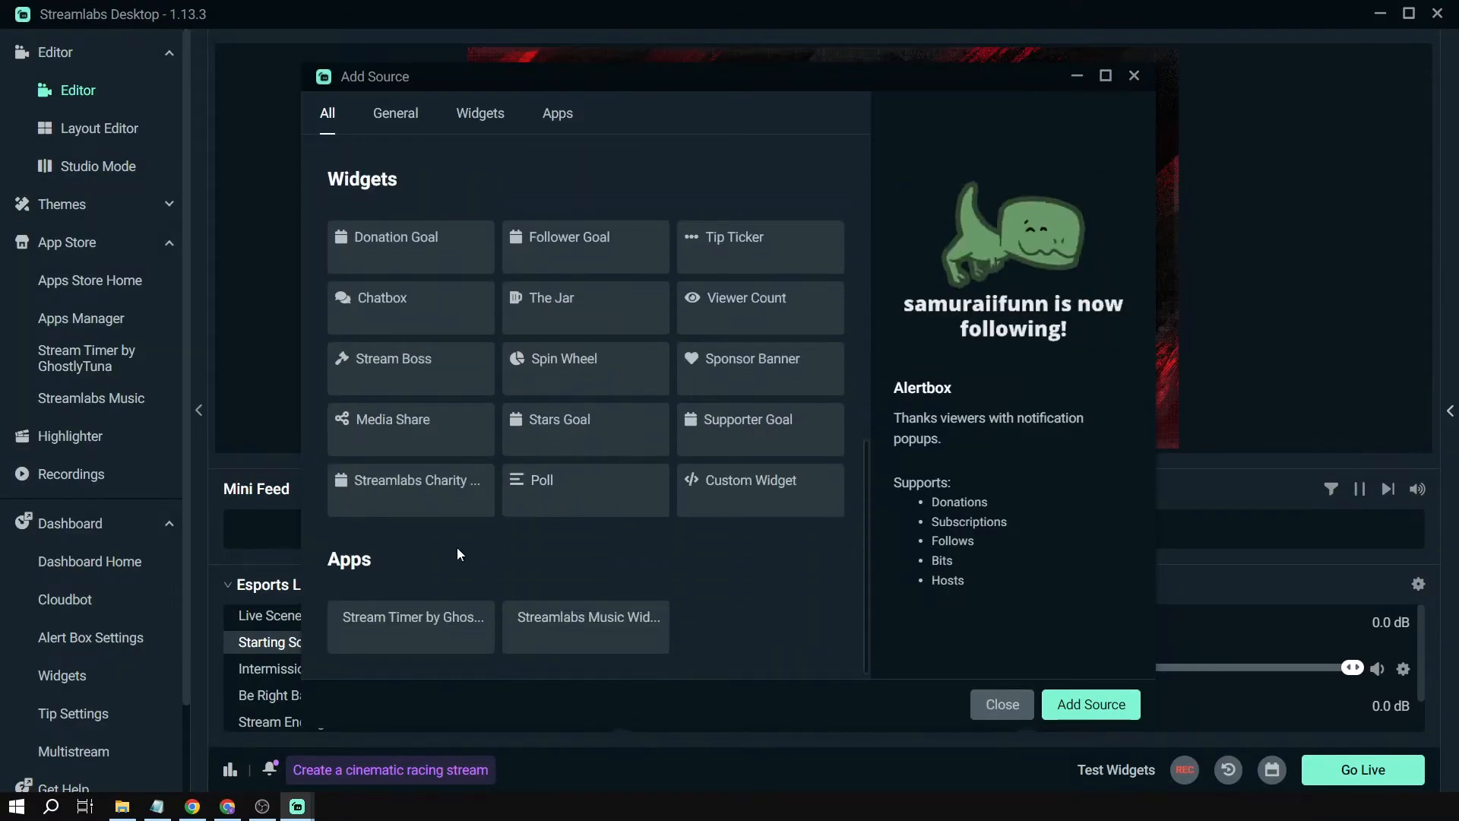
pyautogui.click(399, 631)
pyautogui.click(1084, 710)
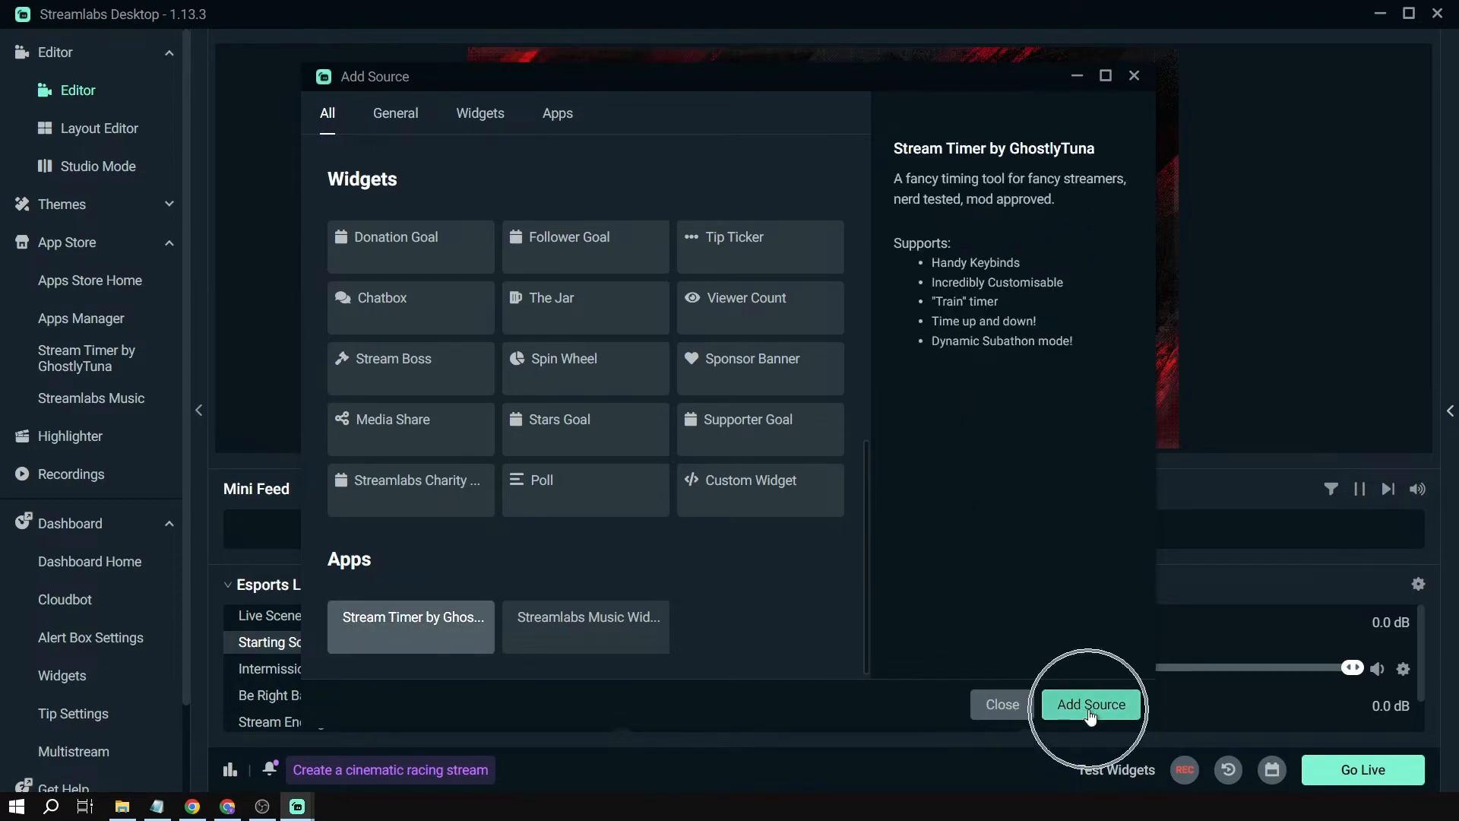
pyautogui.write('C')
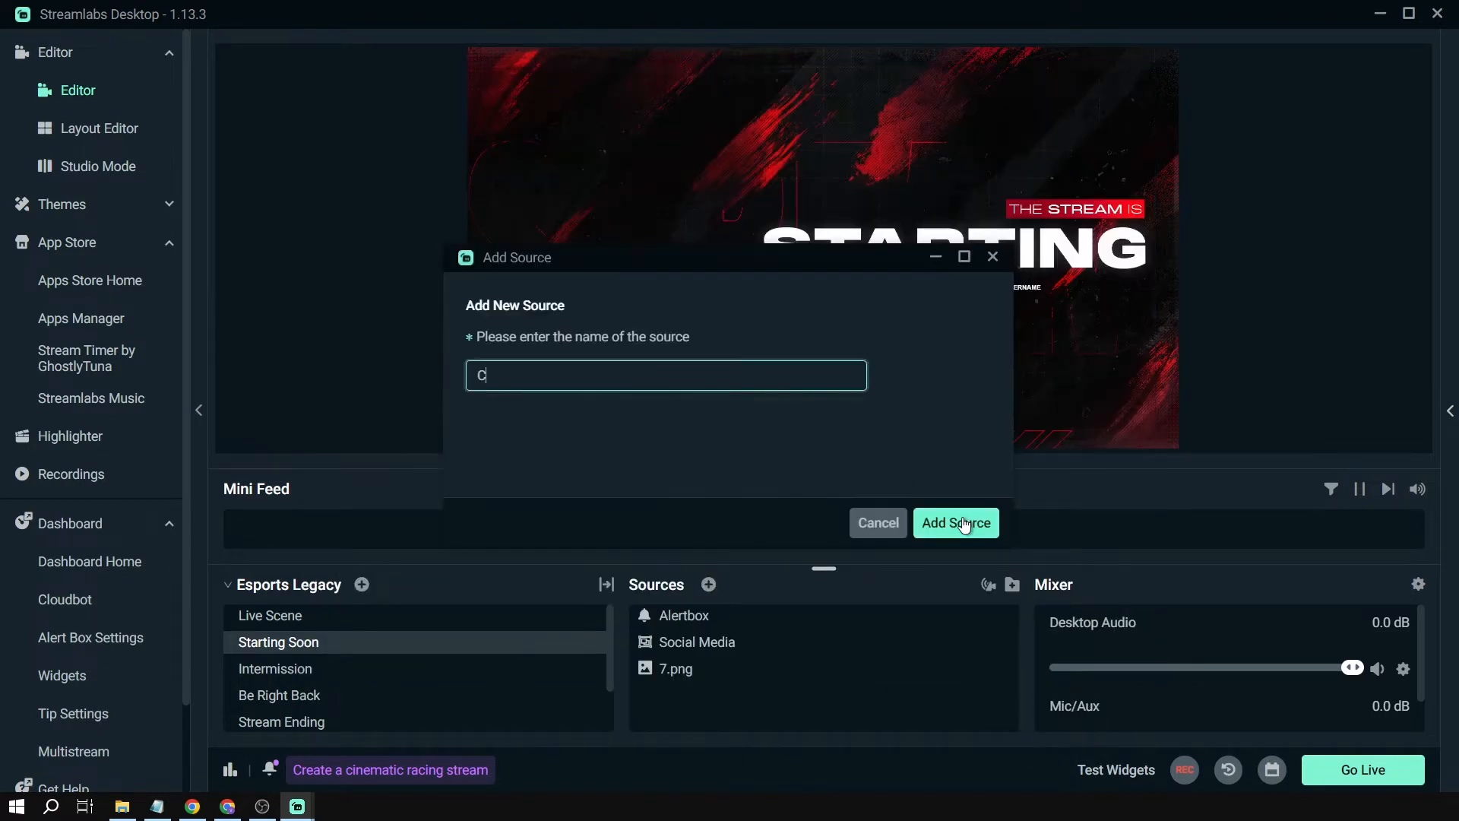
pyautogui.write('ountdown Timer')
pyautogui.click(964, 524)
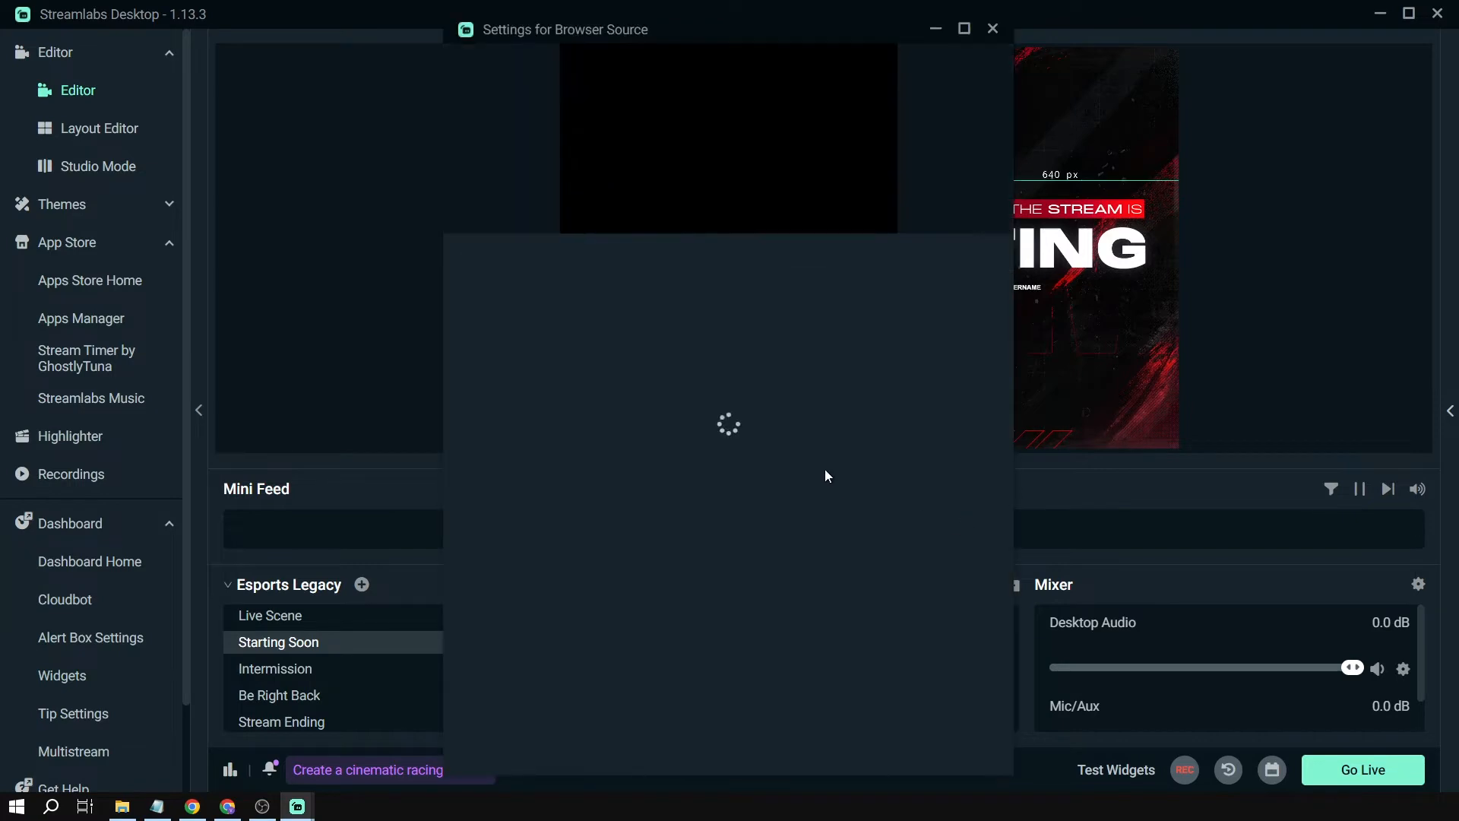
pyautogui.click(975, 753)
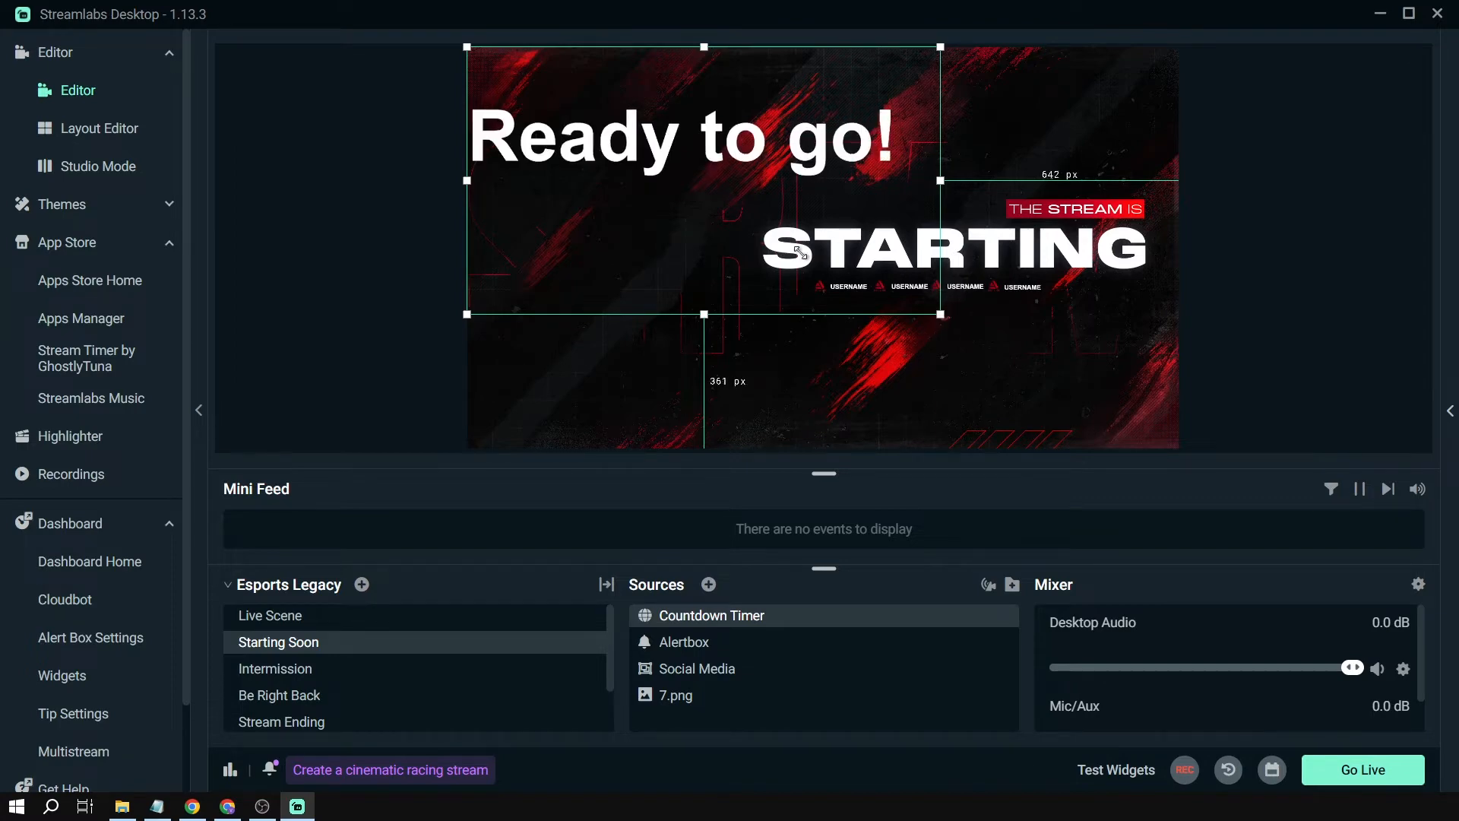
# Shrink the timer and place it below the STARTING title, about 861 px from the canvas's left edge and 600 px from its top
pyautogui.moveTo(941, 314); pyautogui.dragTo(796, 247)
pyautogui.moveTo(645, 144); pyautogui.dragTo(970, 326)
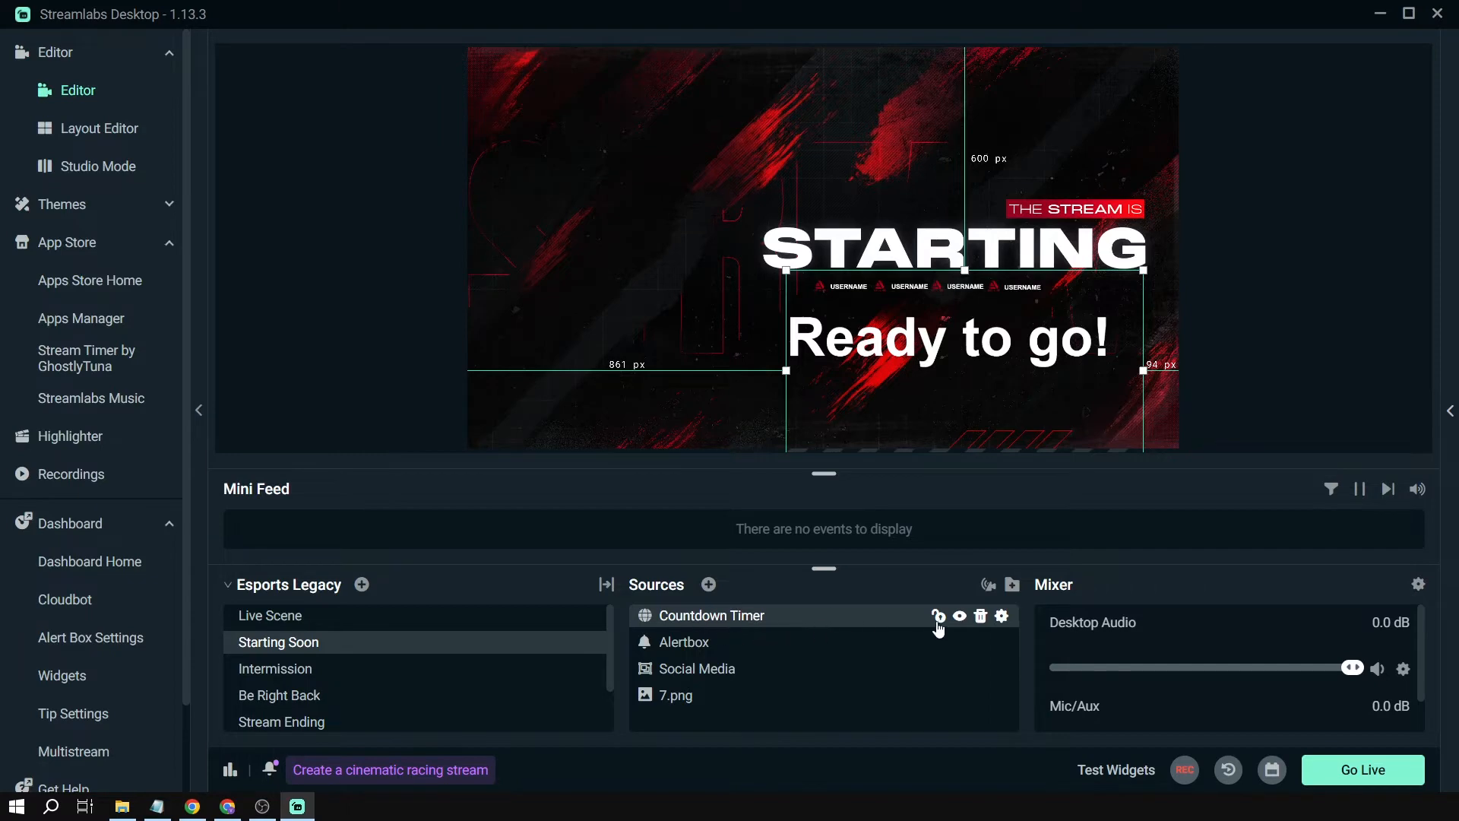
# Enable shortcuts in the Countdown Timer source's app settings and set the countdown to start from 5 minutes
pyautogui.click(1003, 617)
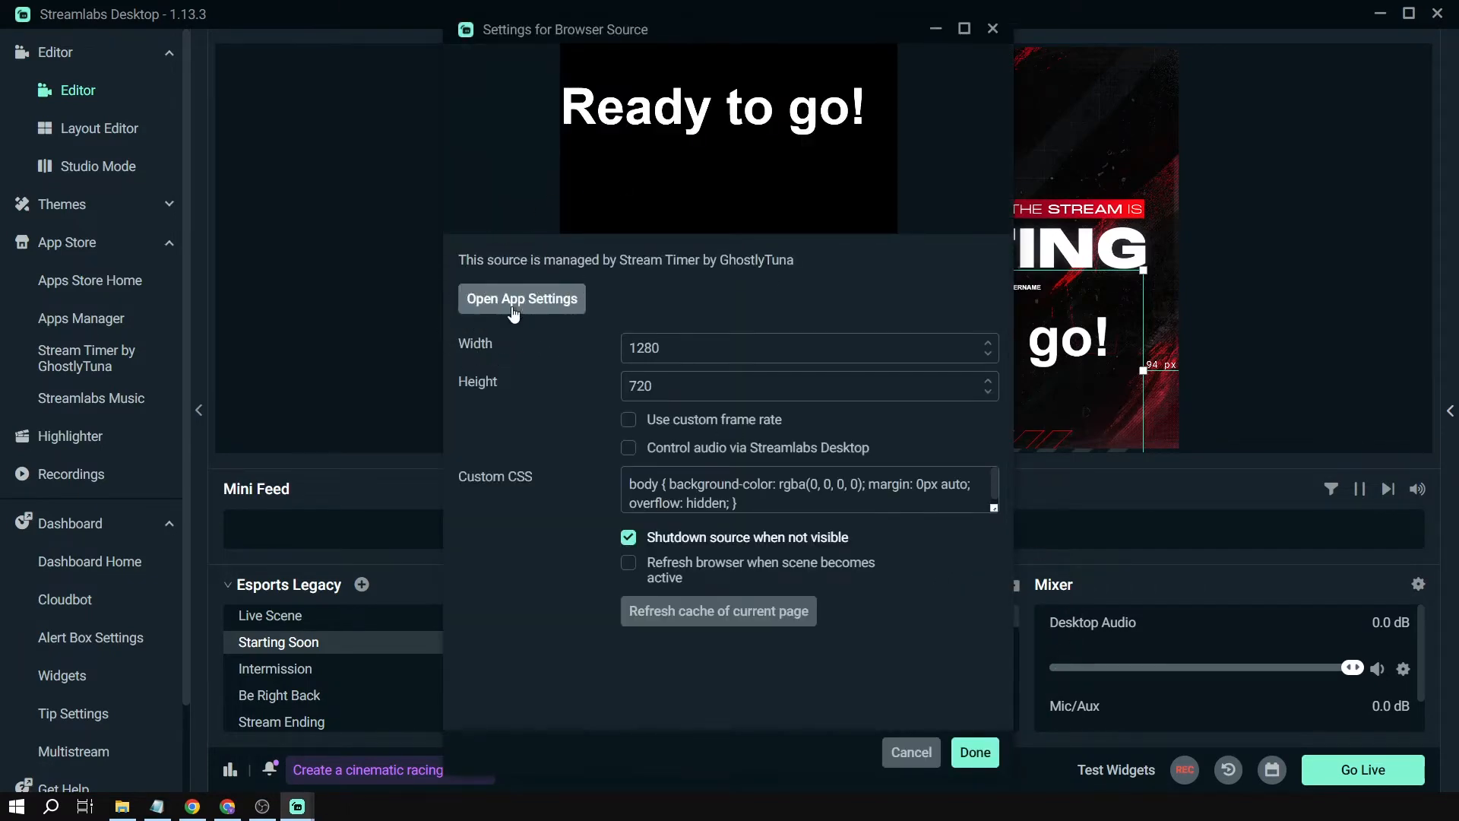
pyautogui.click(513, 304)
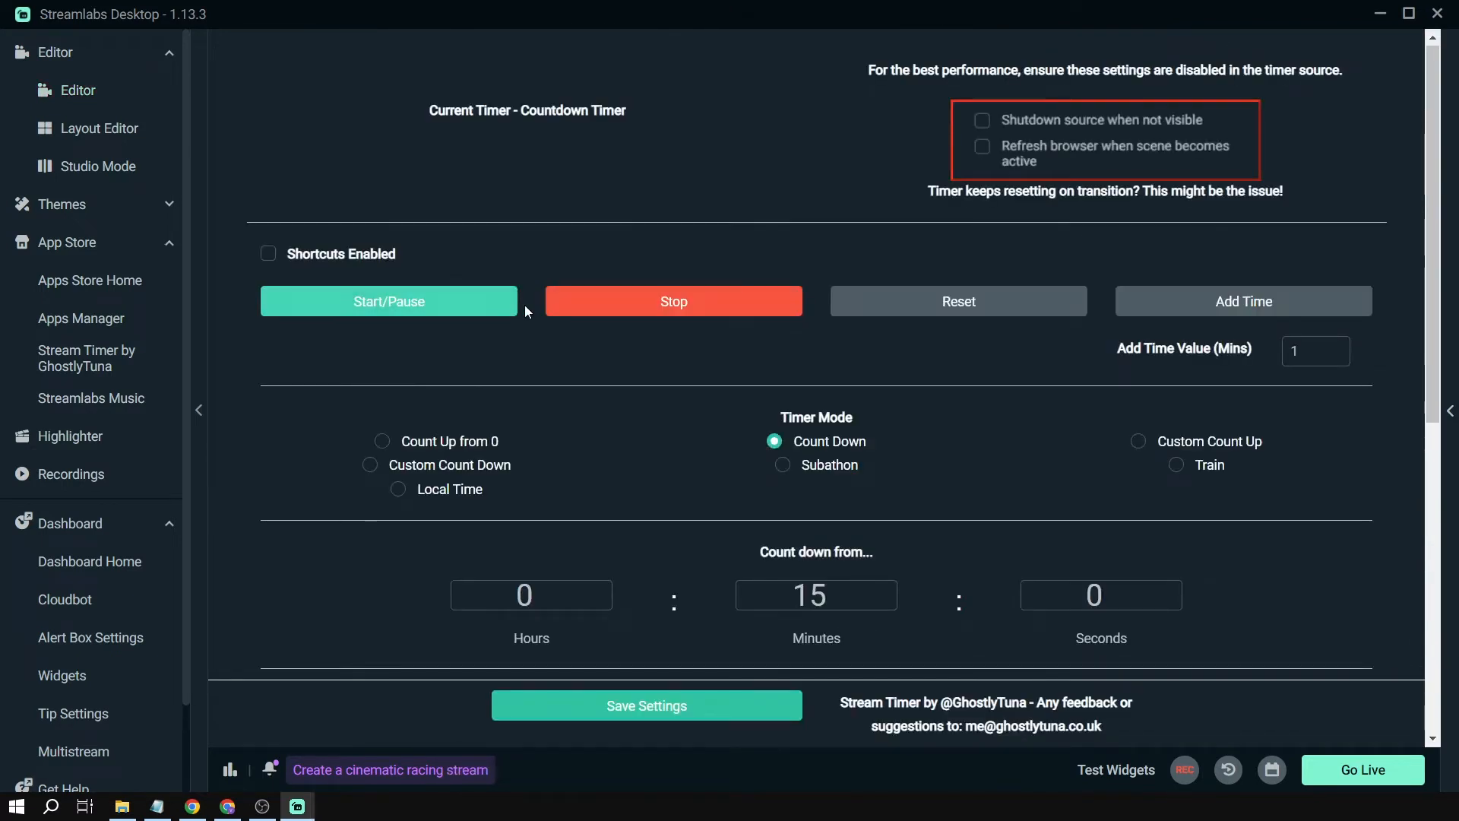
pyautogui.click(271, 255)
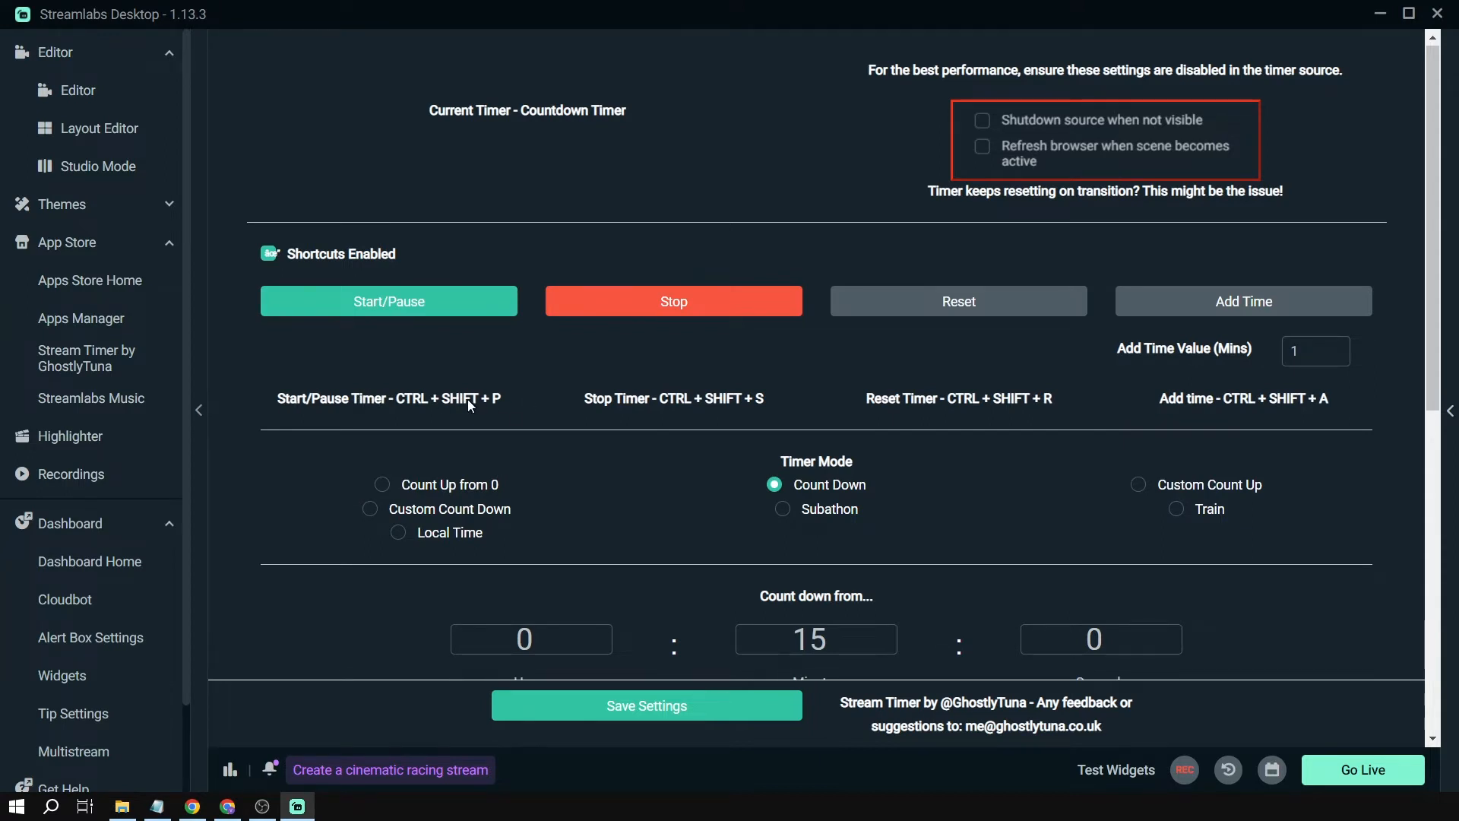
pyautogui.scroll(-1, 882, 464)
pyautogui.moveTo(833, 538); pyautogui.dragTo(721, 545)
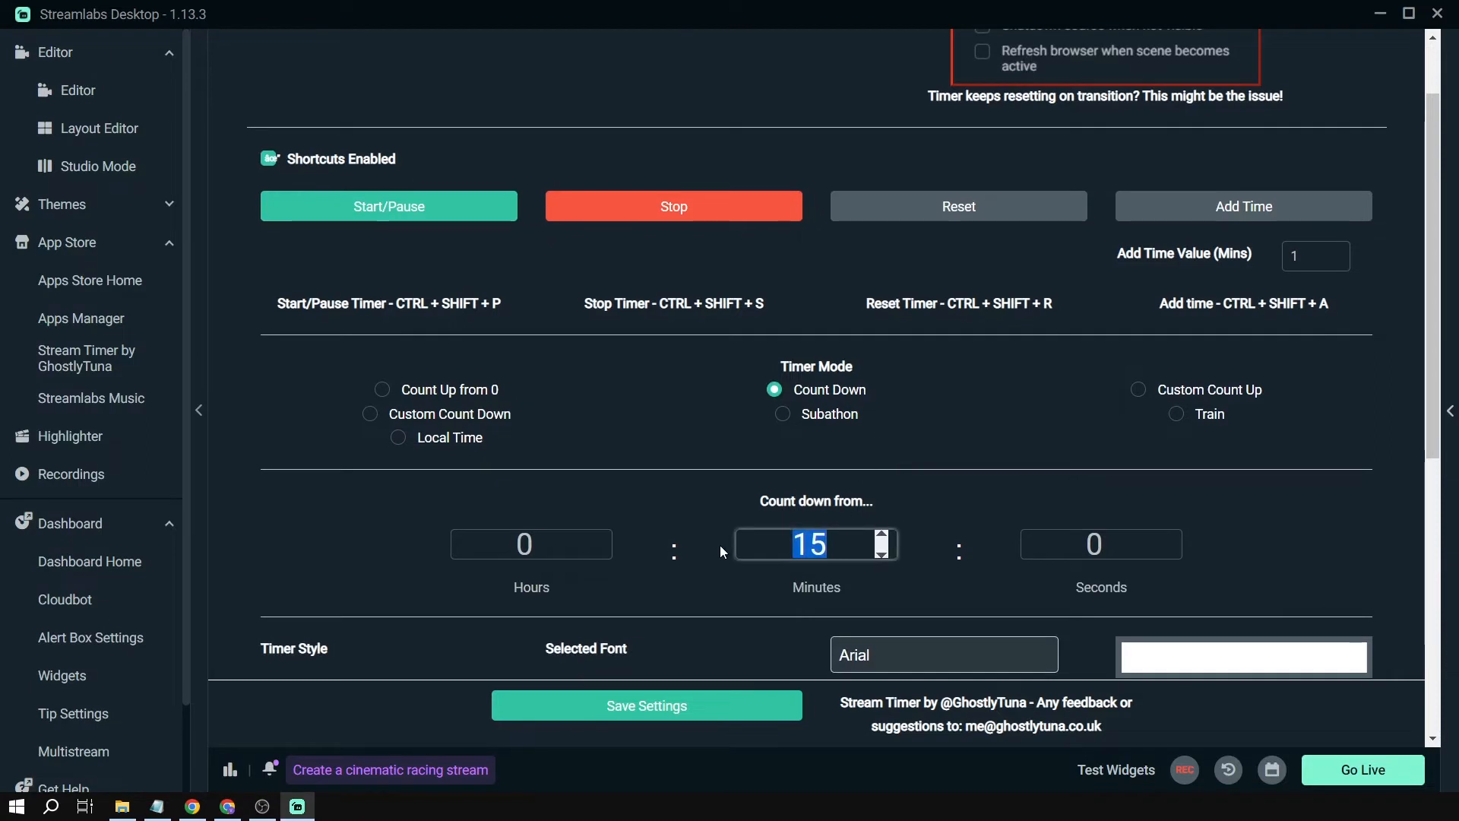
pyautogui.write('5')
# Review the timer's font, colour and text flourish options, keeping the defaults, and save the timer settings
pyautogui.scroll(-3, 599, 518)
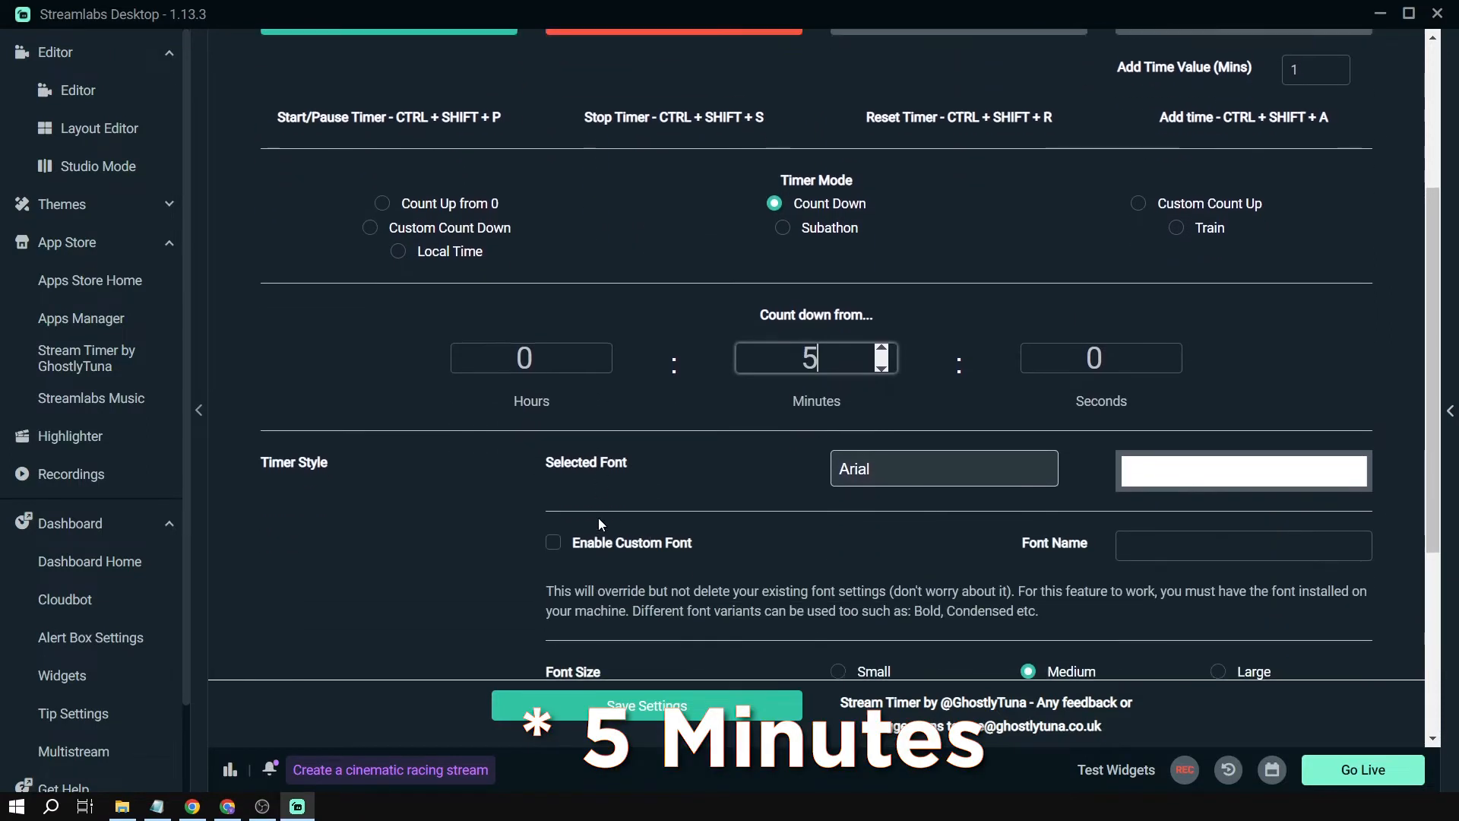
pyautogui.click(883, 370)
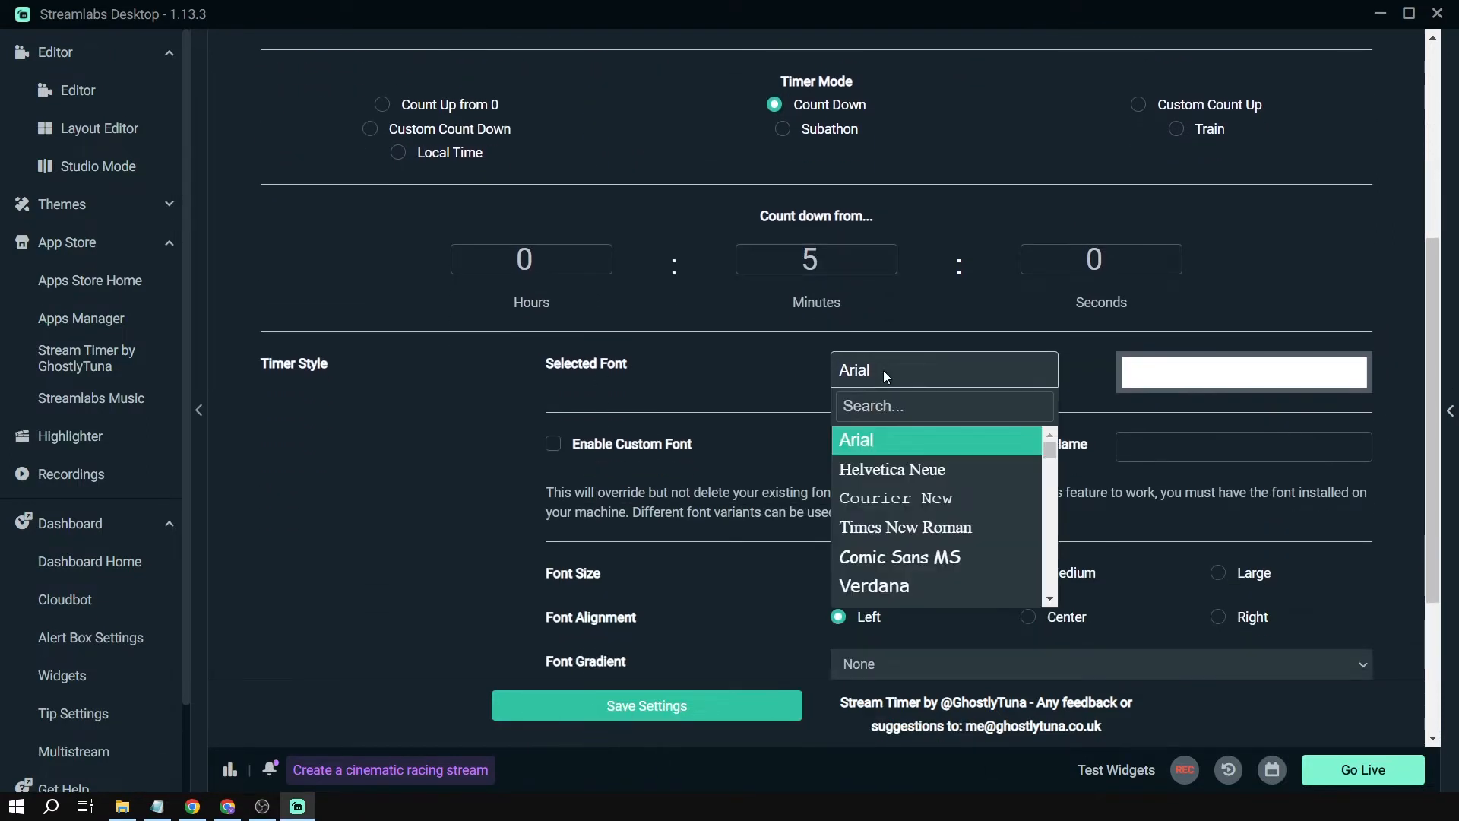
pyautogui.click(1201, 373)
pyautogui.click(459, 443)
pyautogui.scroll(-3, 459, 442)
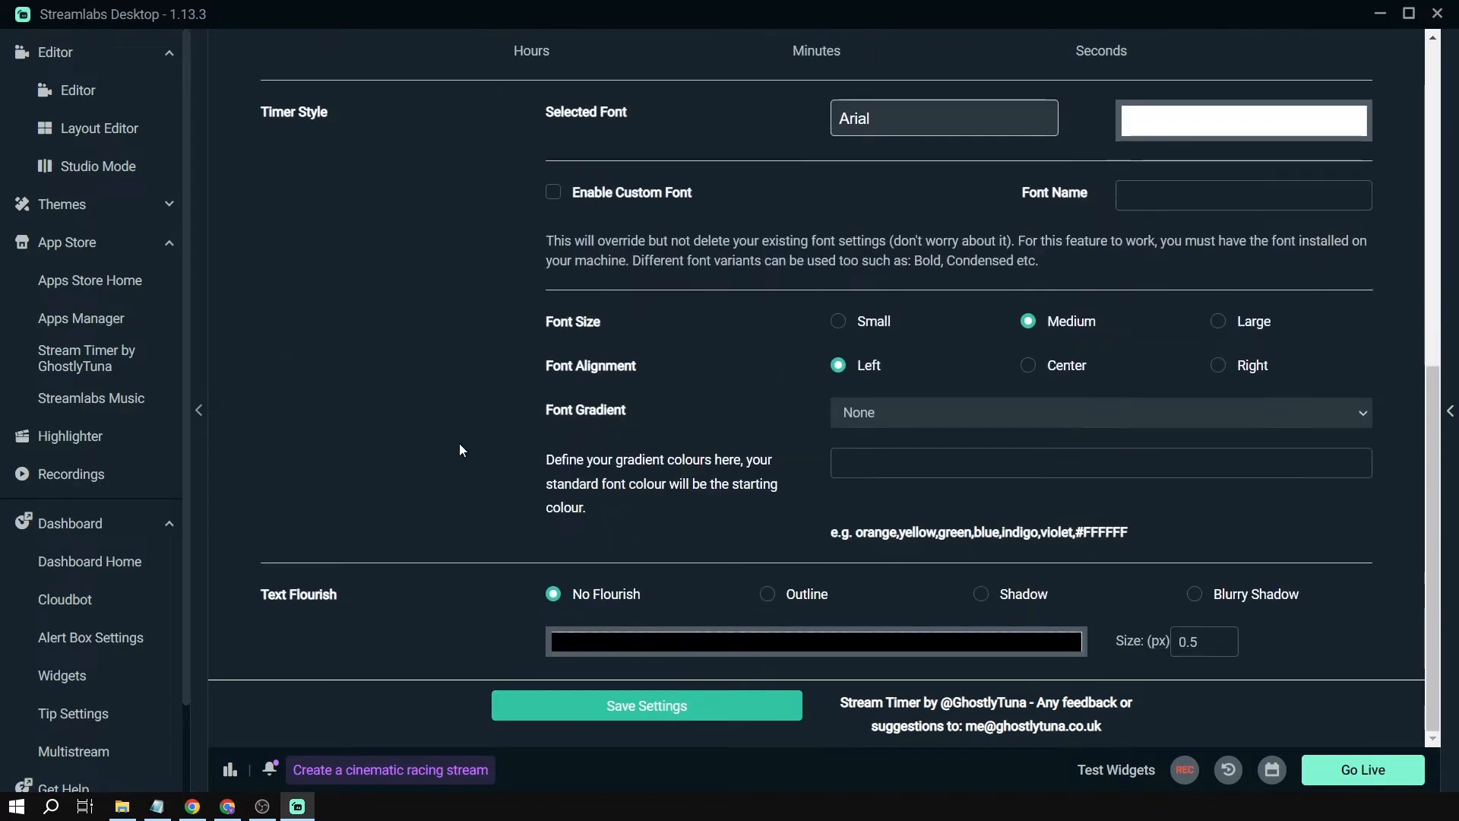
pyautogui.click(622, 707)
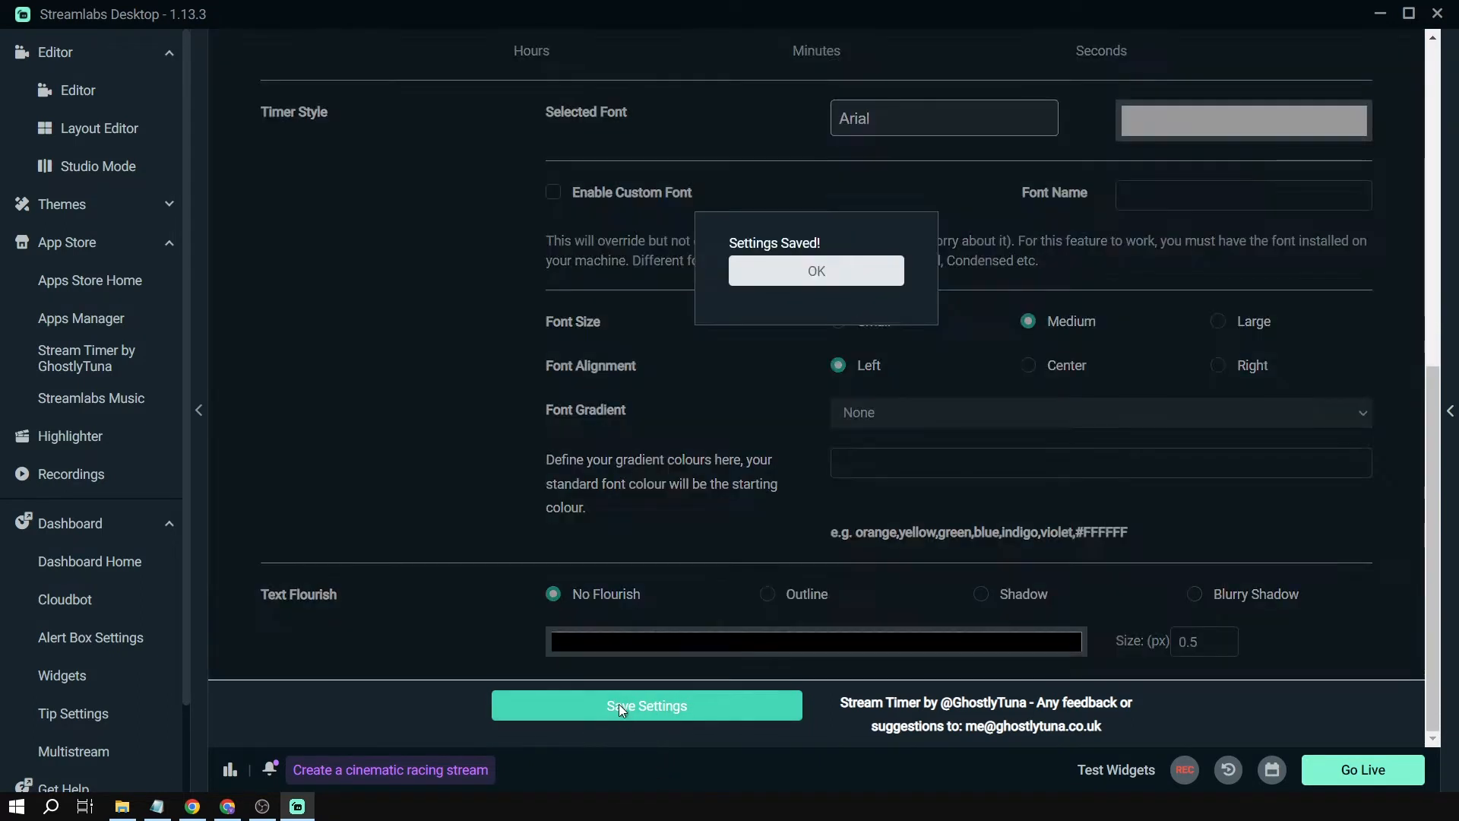
pyautogui.click(847, 269)
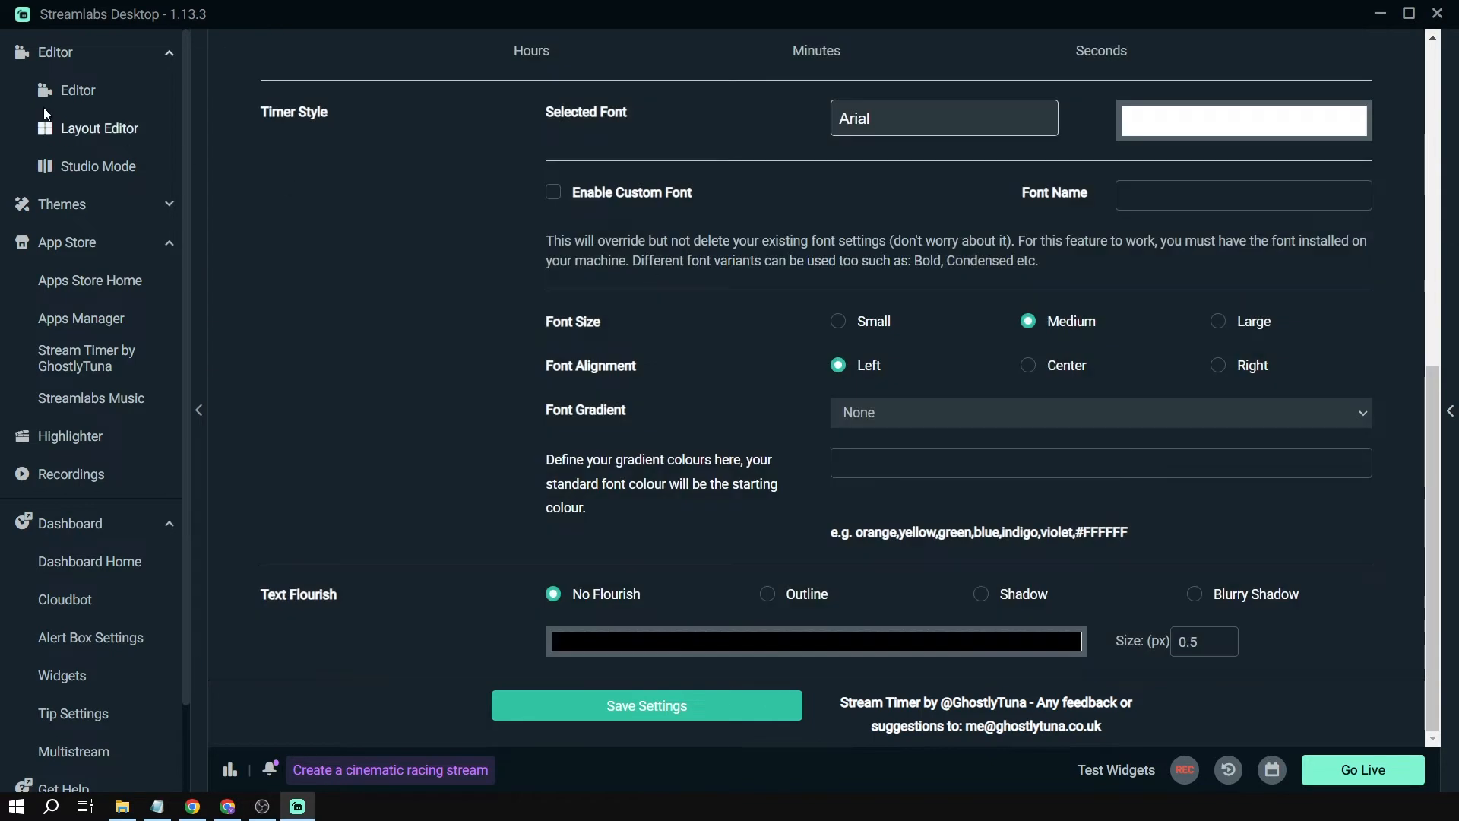
# Back in the editor, shrink the timer further and reposition it about 818 px from the canvas's left edge and 655 px from its top
pyautogui.click(59, 93)
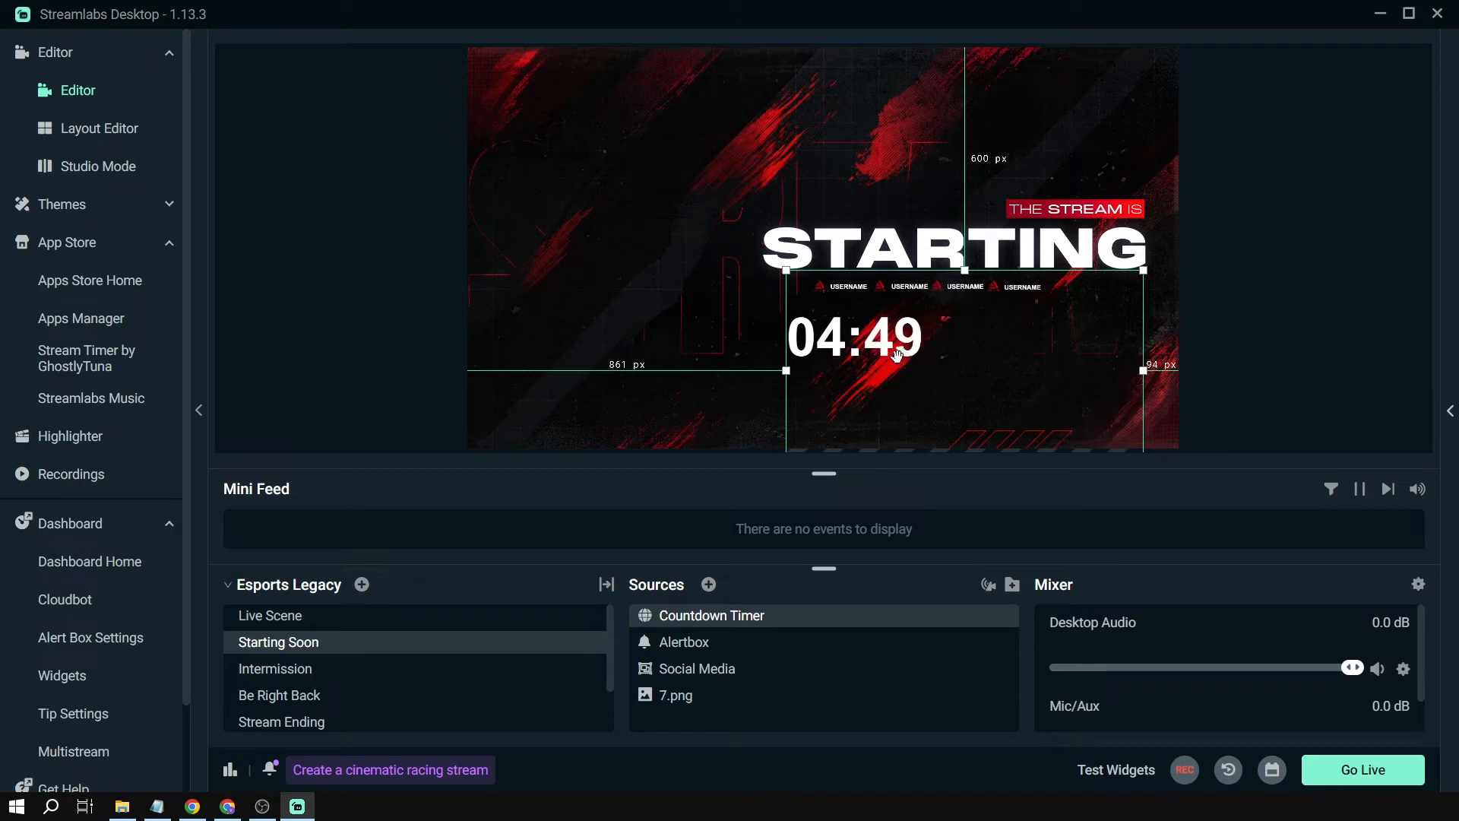
pyautogui.moveTo(784, 272); pyautogui.dragTo(858, 299)
pyautogui.moveTo(973, 362); pyautogui.dragTo(891, 357)
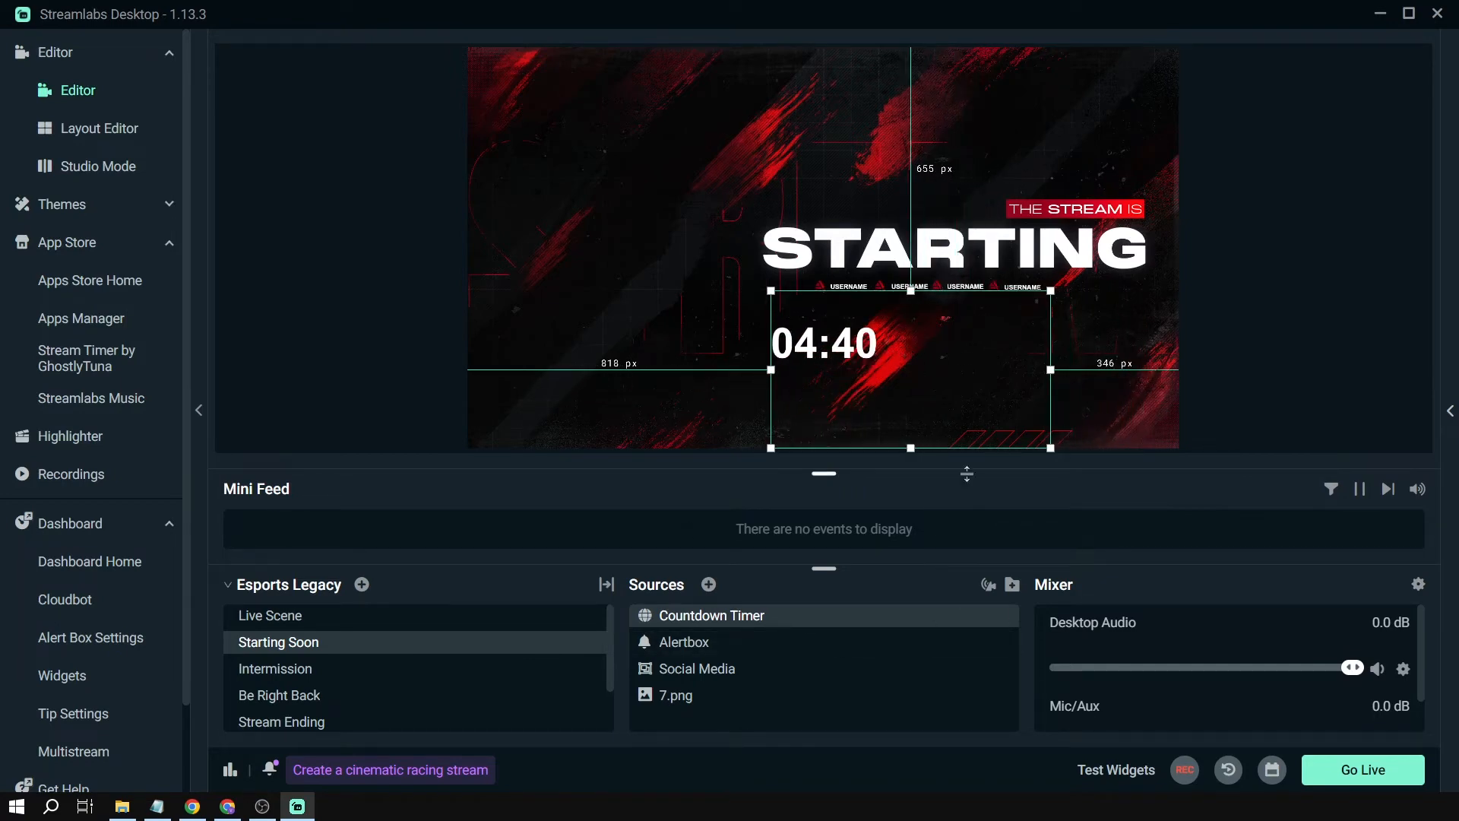
# Remove the Countdown Timer source from the Starting Soon scene
pyautogui.doubleClick(870, 353)
pyautogui.click(981, 615)
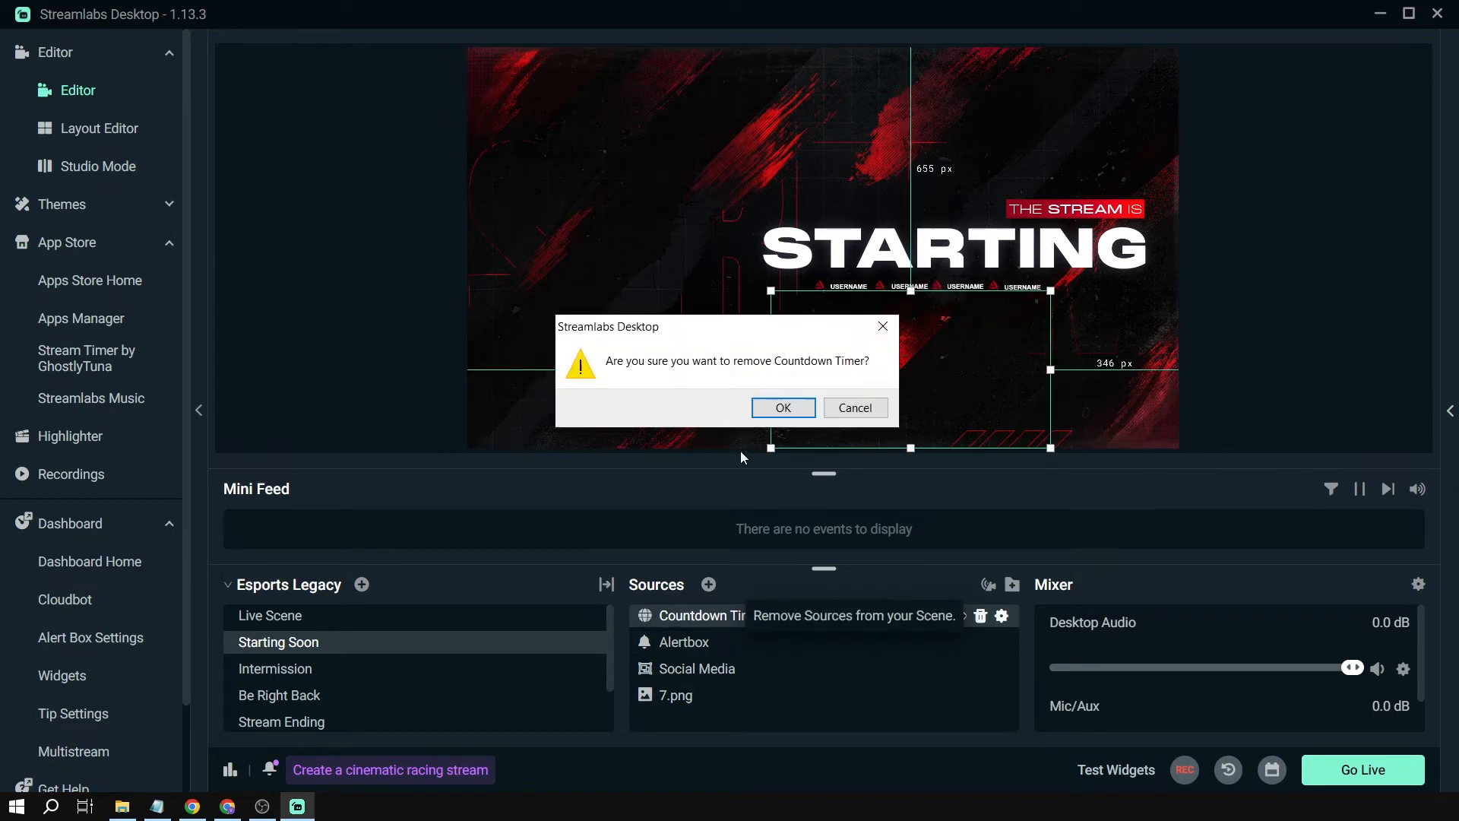
pyautogui.click(783, 408)
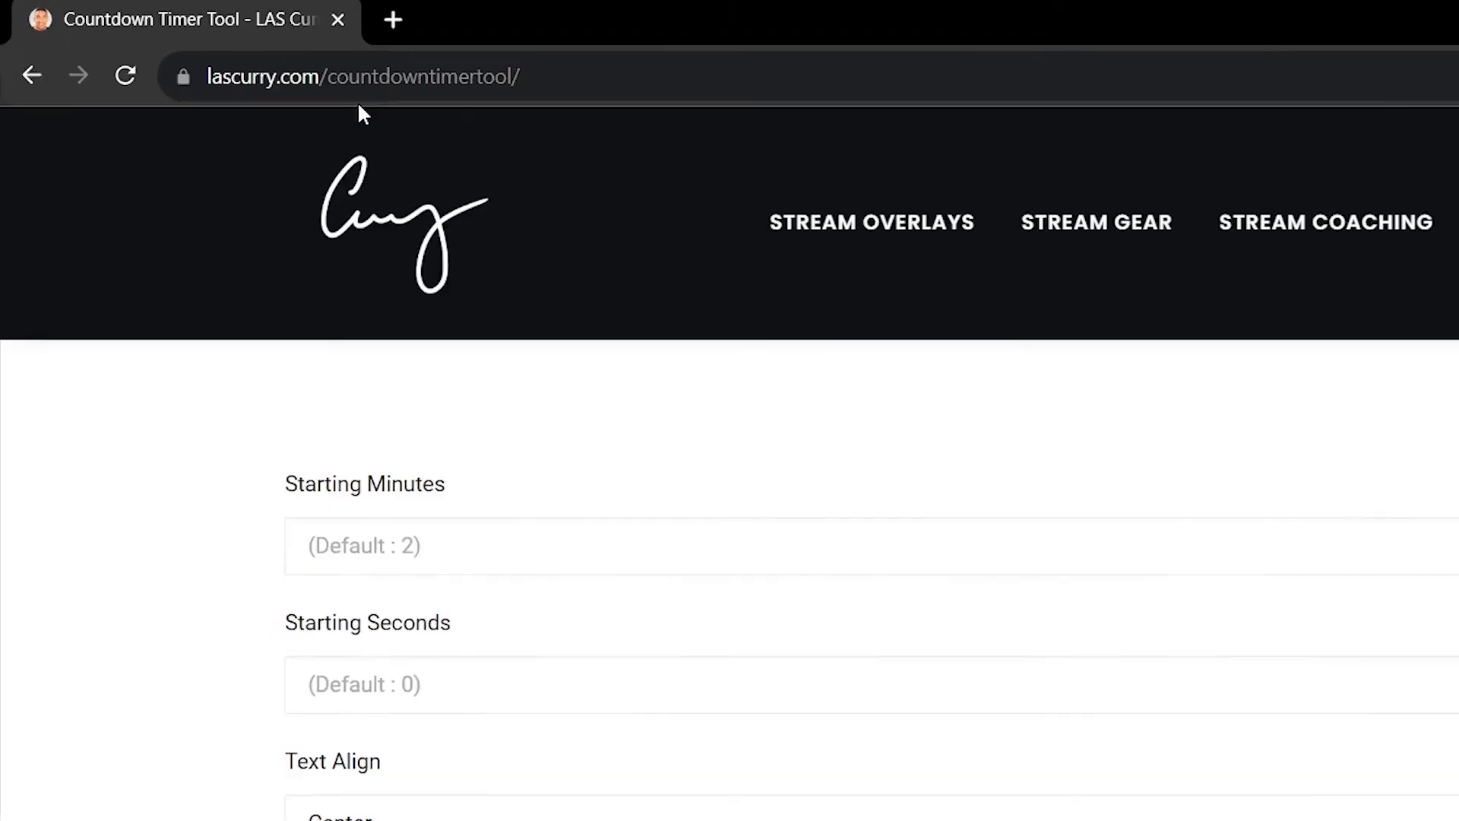
# On the lascurry.com/countdowntimertool page in the browser, set the starting minutes to 5 and the text alignment to Center
pyautogui.click(276, 56)
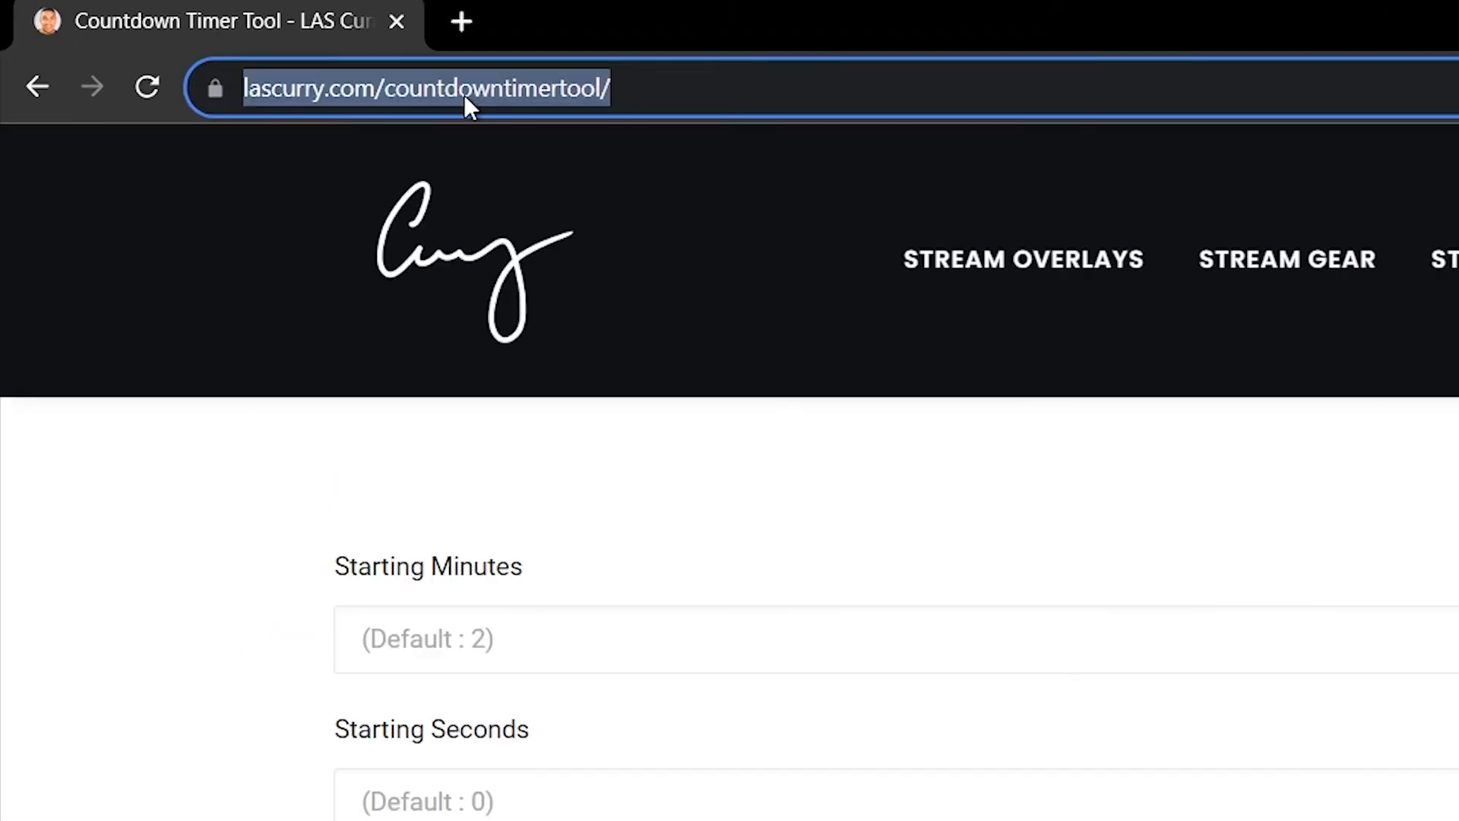
pyautogui.click(274, 90)
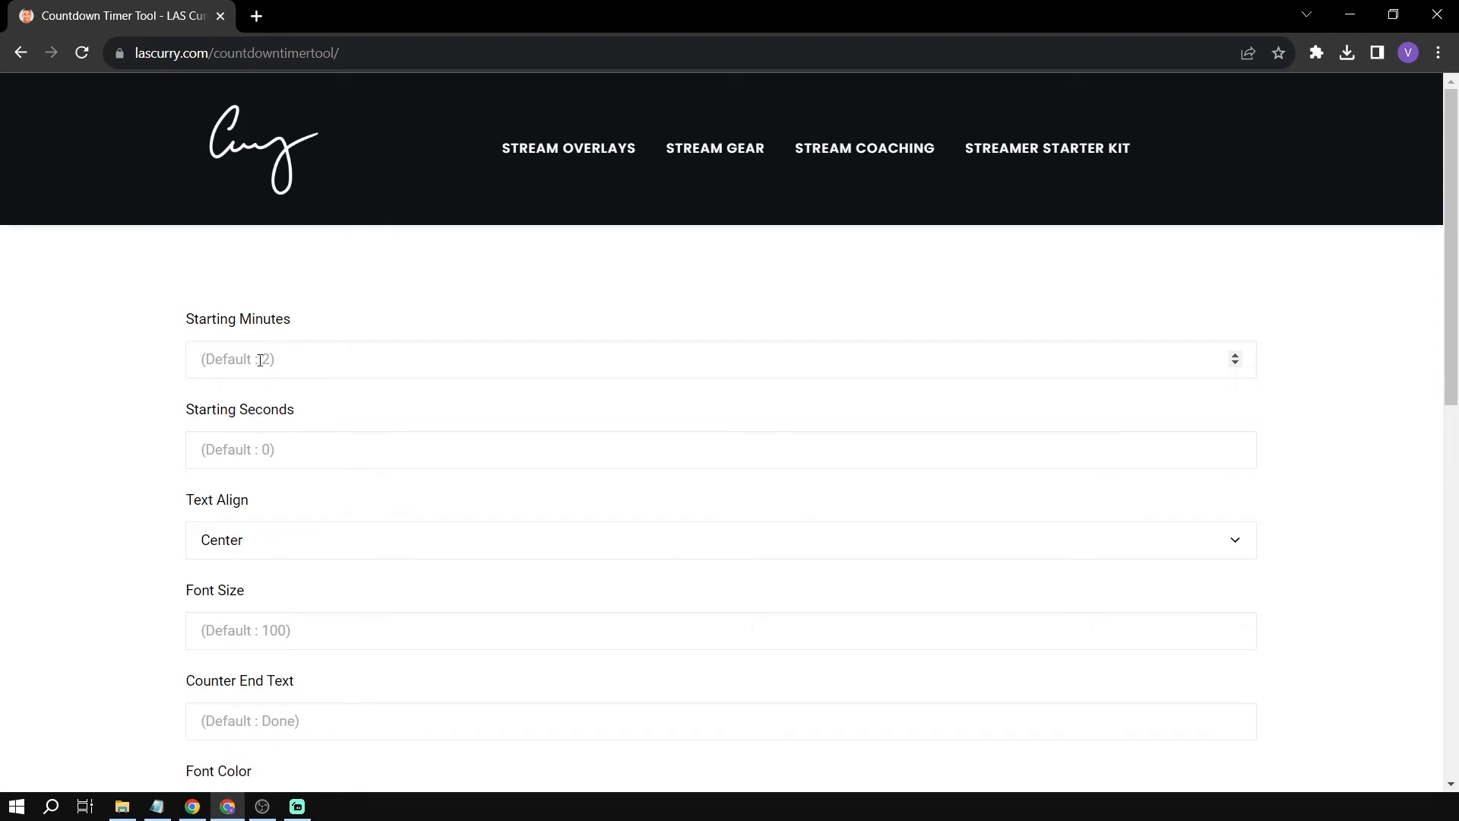
pyautogui.click(260, 361)
pyautogui.write('5')
pyautogui.scroll(-1, 283, 475)
pyautogui.click(220, 453)
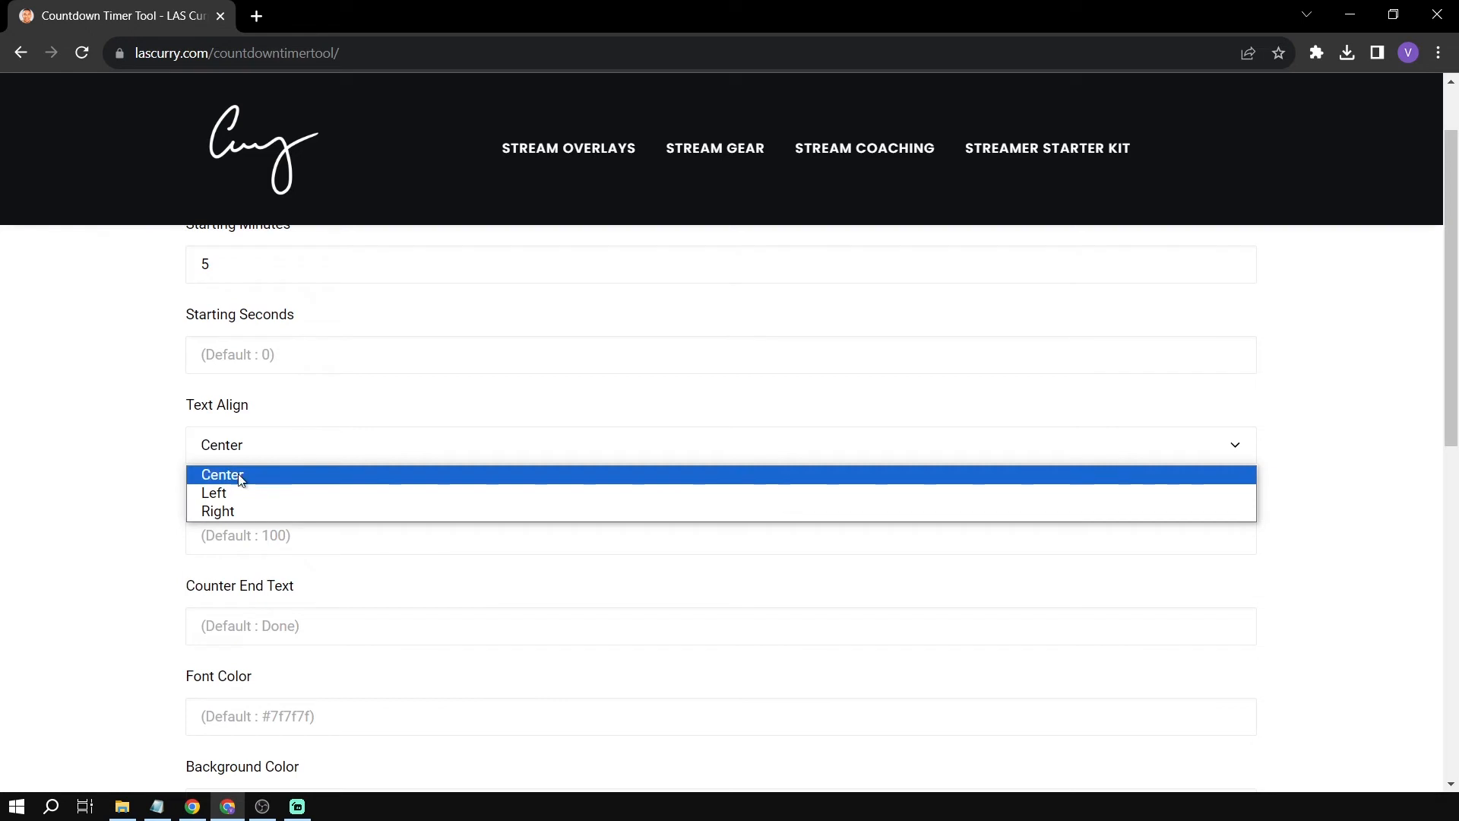
pyautogui.click(234, 478)
# Generate the countdown timer, leaving font size, end text, font colour and background colour at their defaults
pyautogui.scroll(-1, 264, 371)
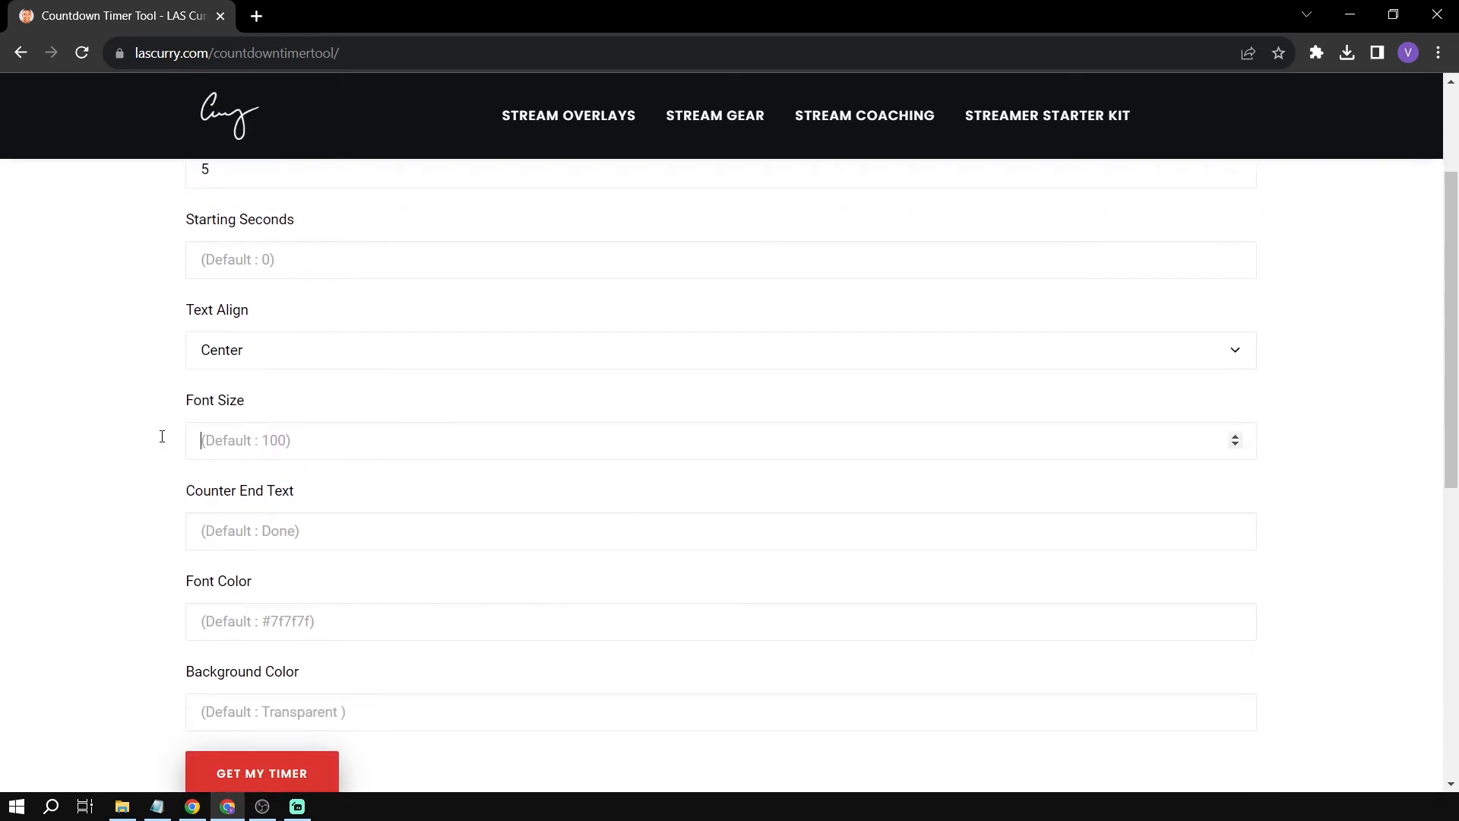
pyautogui.scroll(-1, 337, 301)
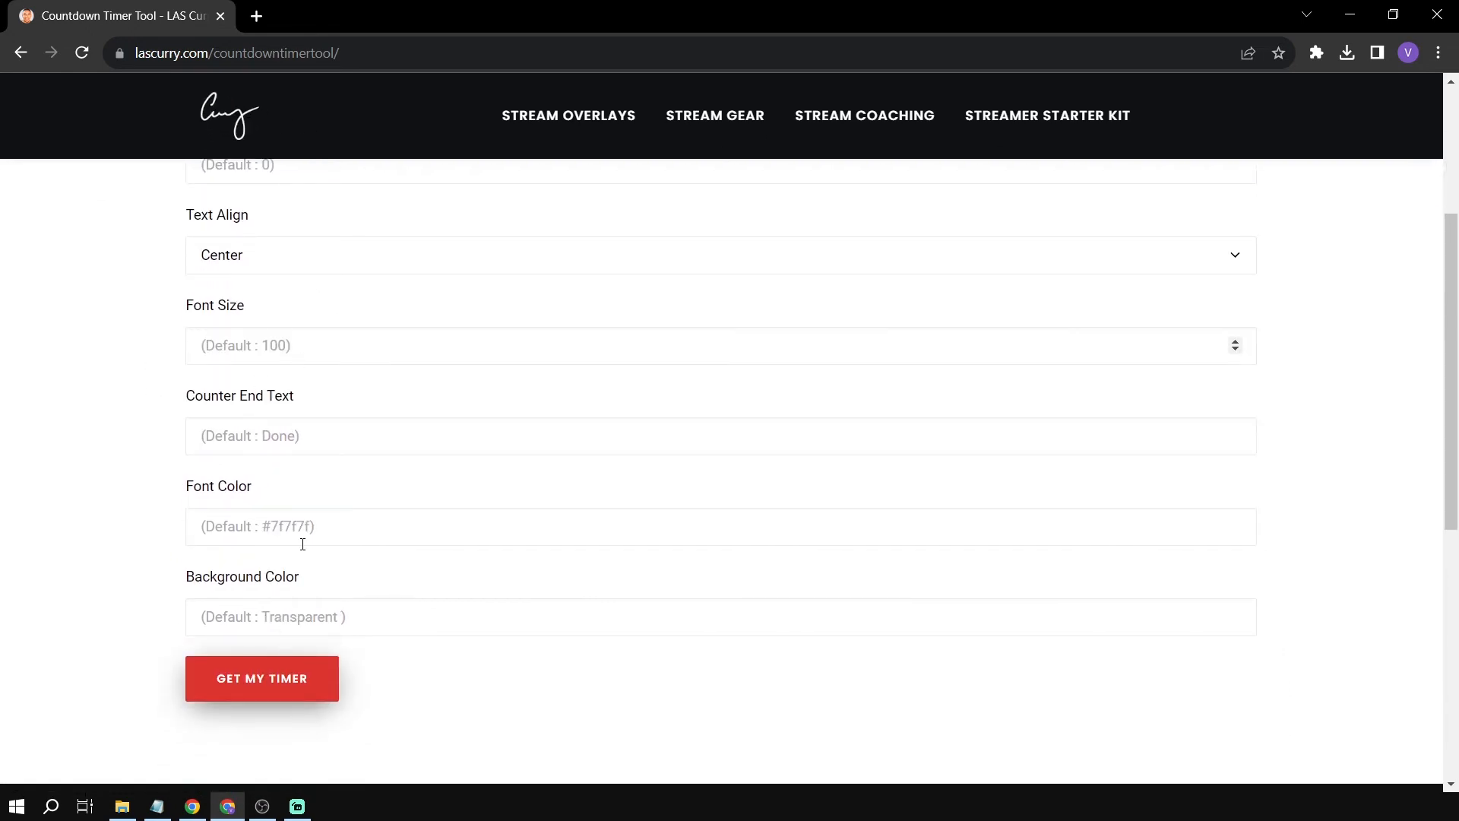
pyautogui.scroll(-1, 114, 549)
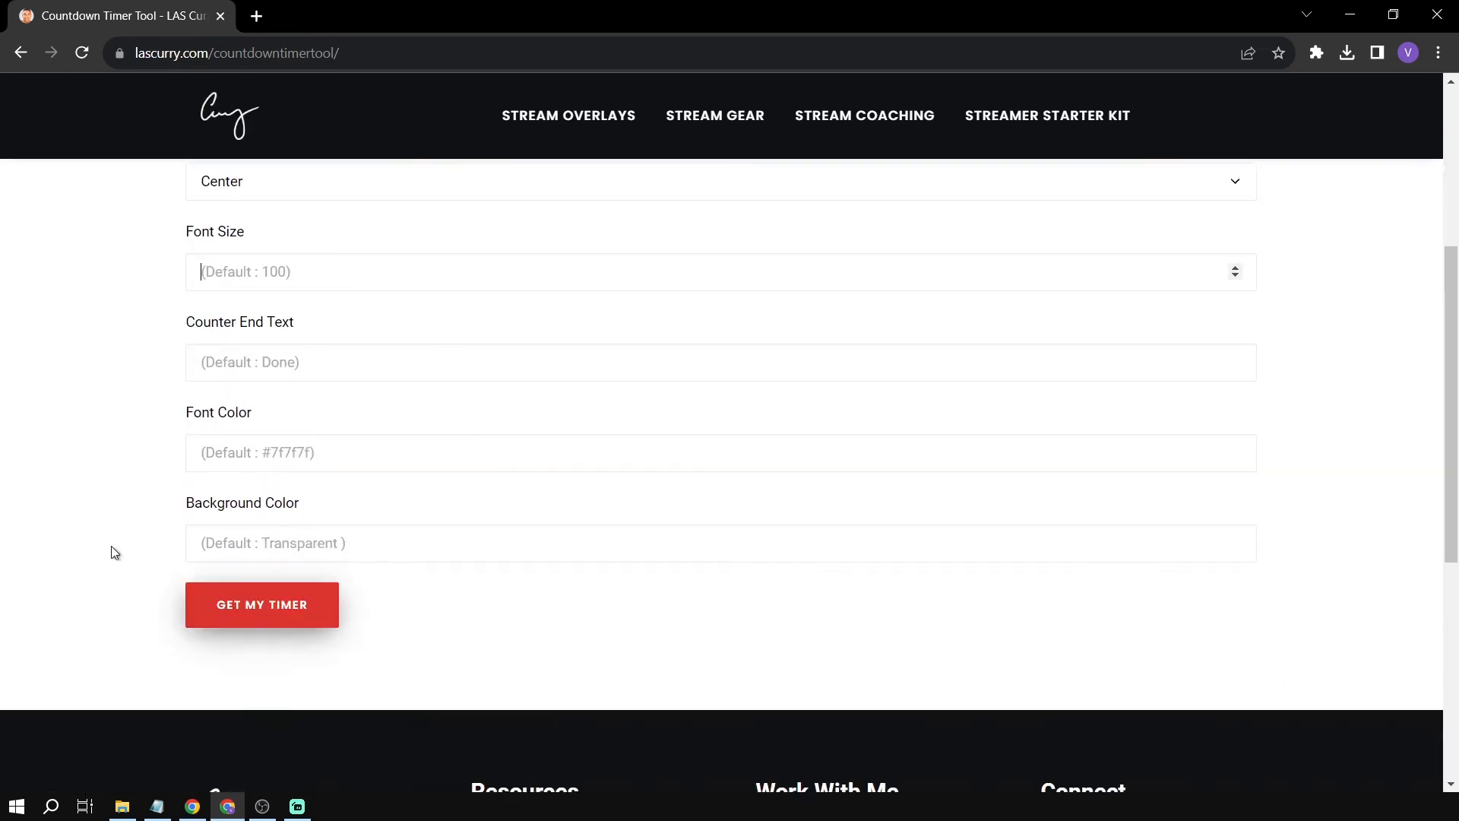
pyautogui.click(283, 599)
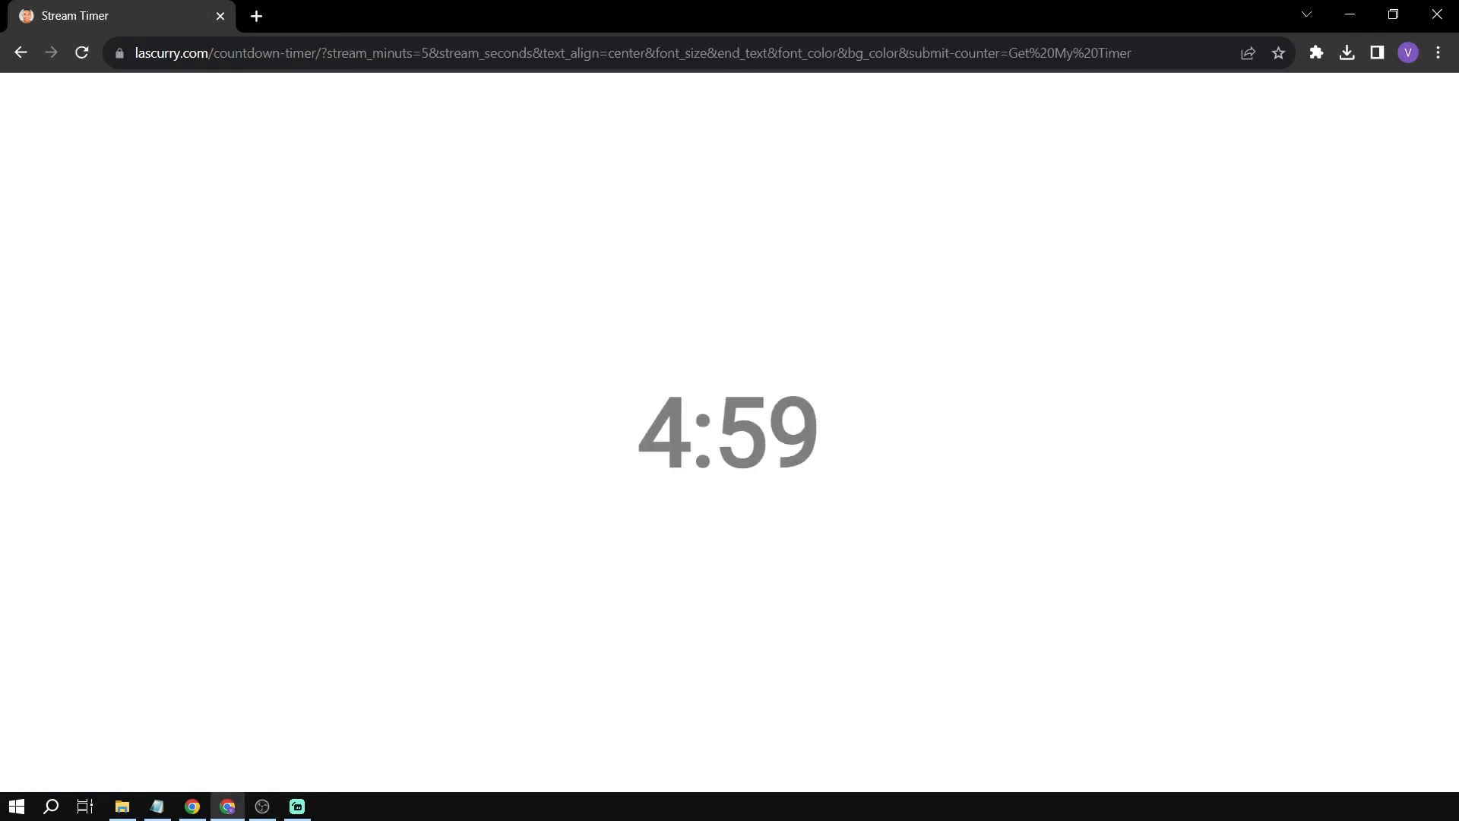
# Copy the generated timer page's URL and start adding a Browser Source to the Starting Soon scene in Streamlabs Desktop
pyautogui.click(577, 53)
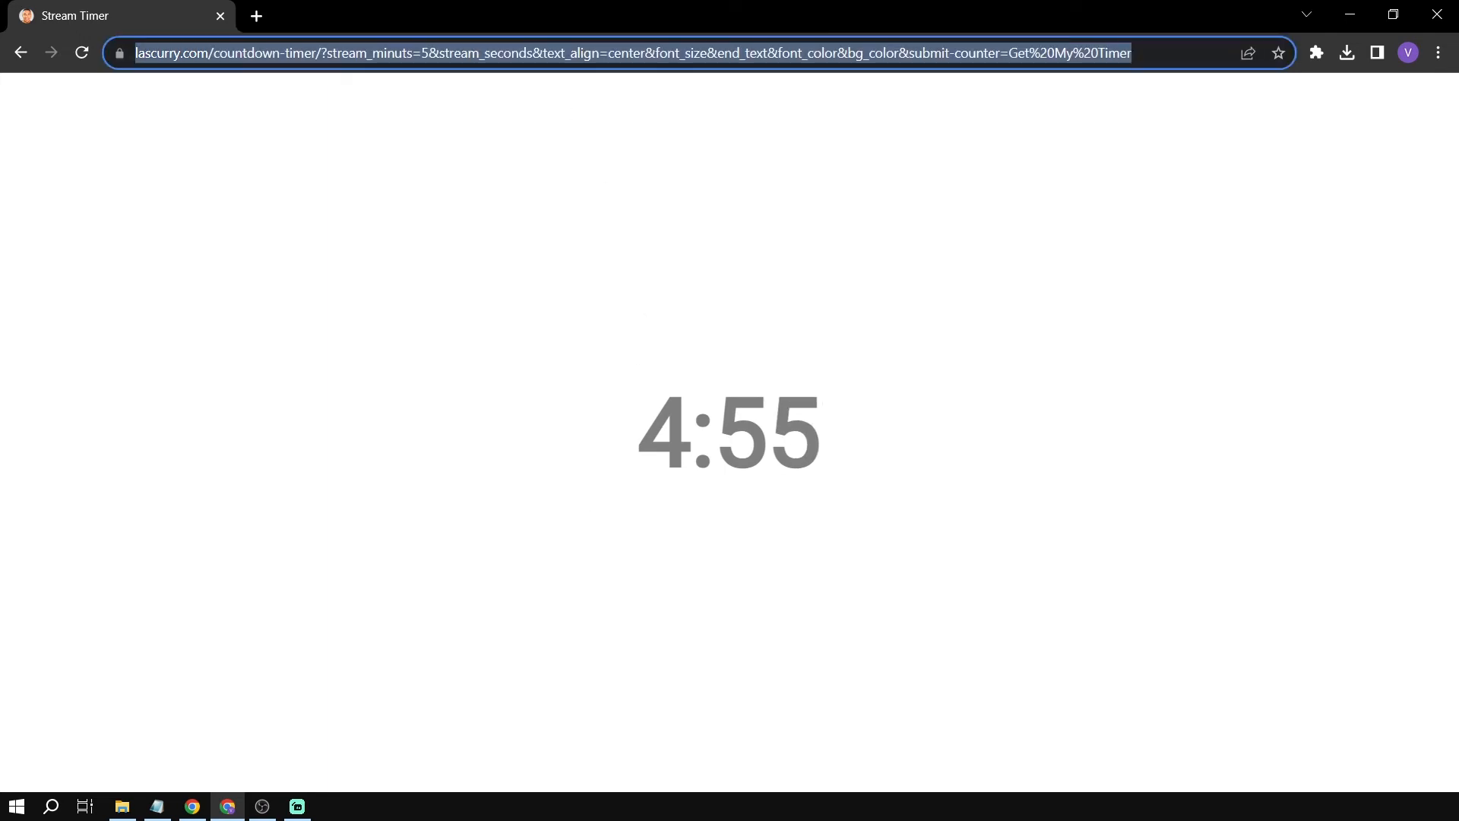
pyautogui.click(297, 806)
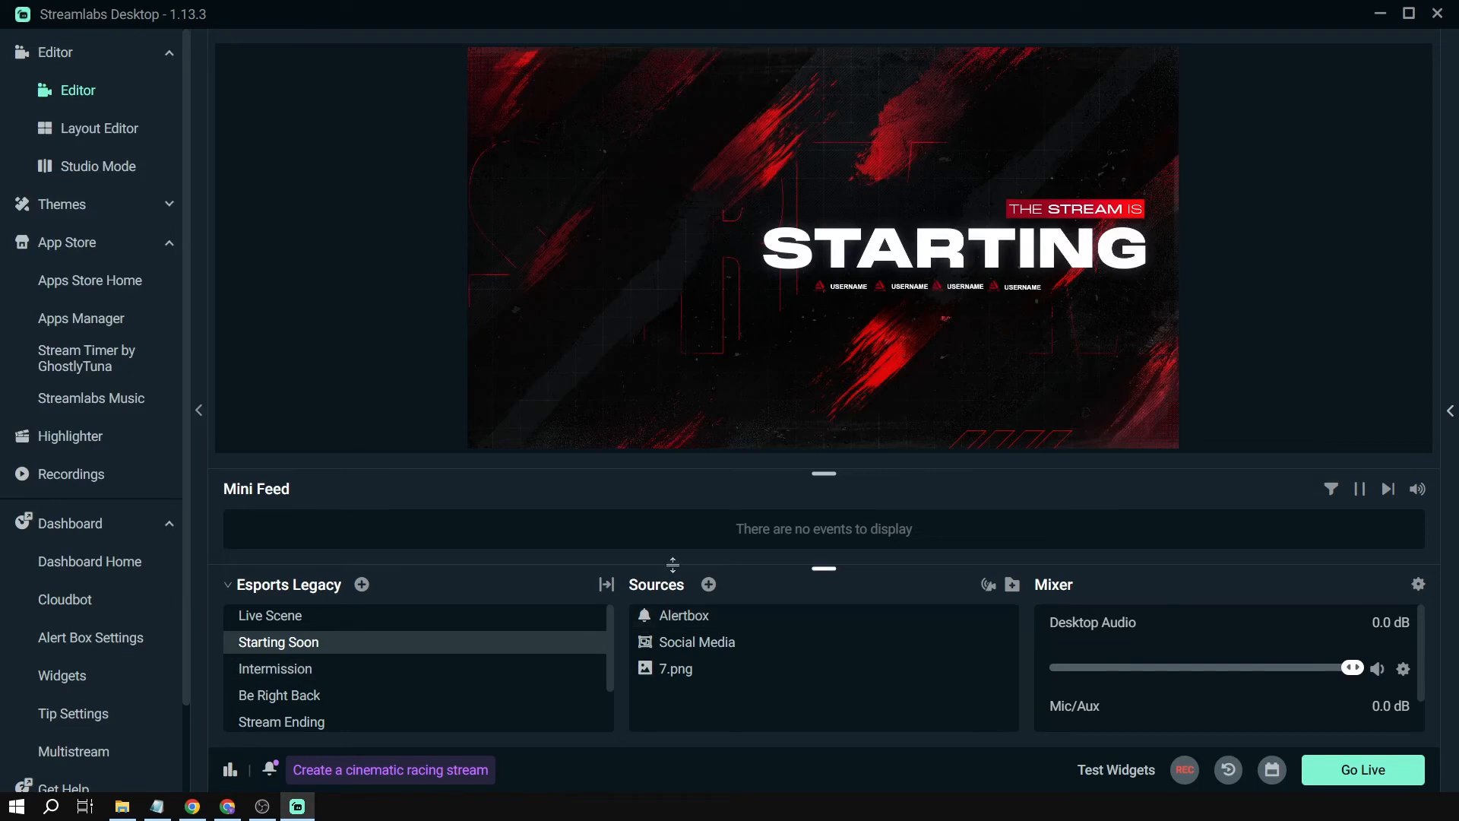
pyautogui.click(708, 585)
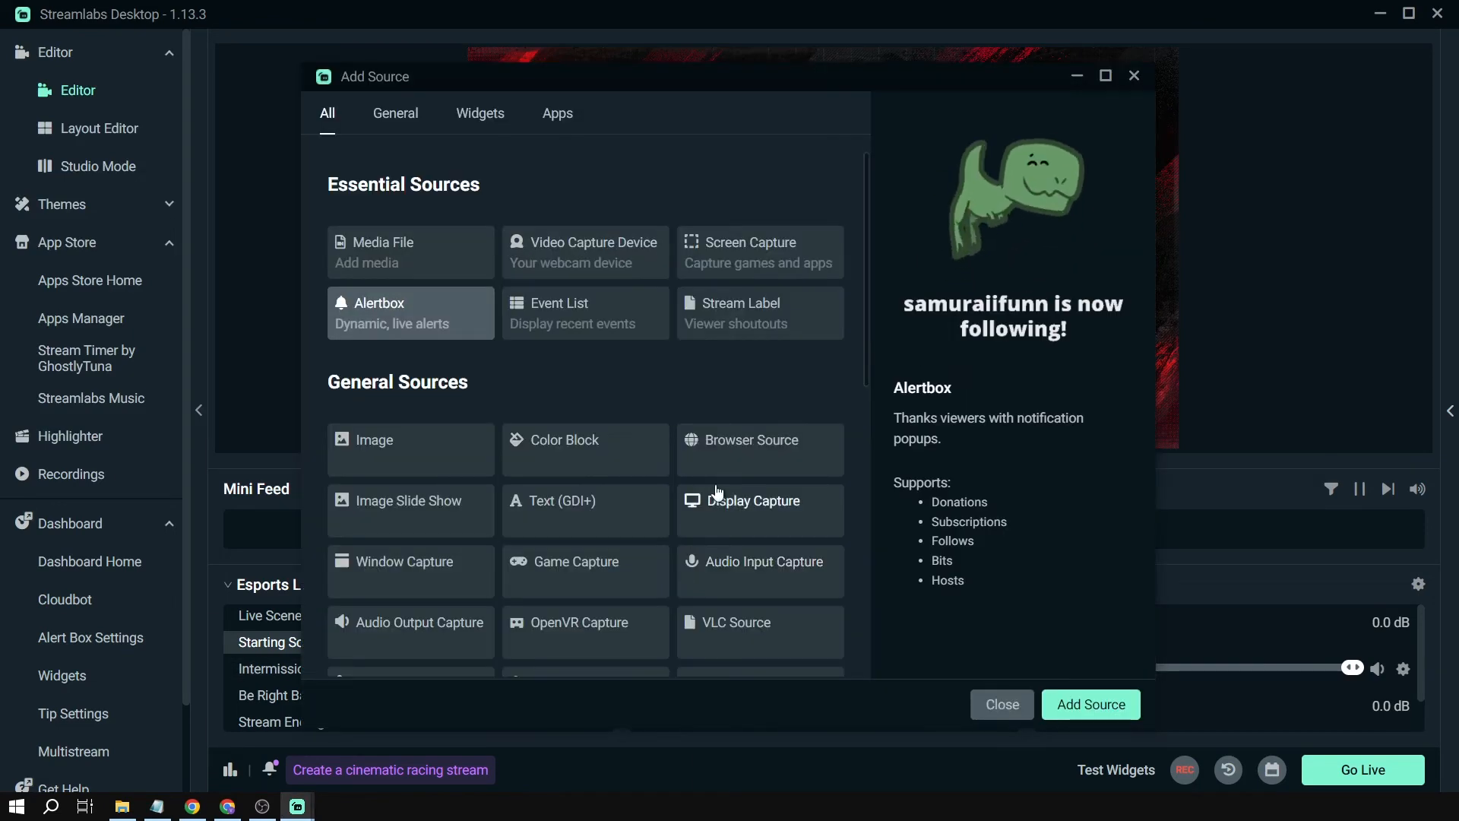
pyautogui.click(749, 448)
pyautogui.click(1102, 703)
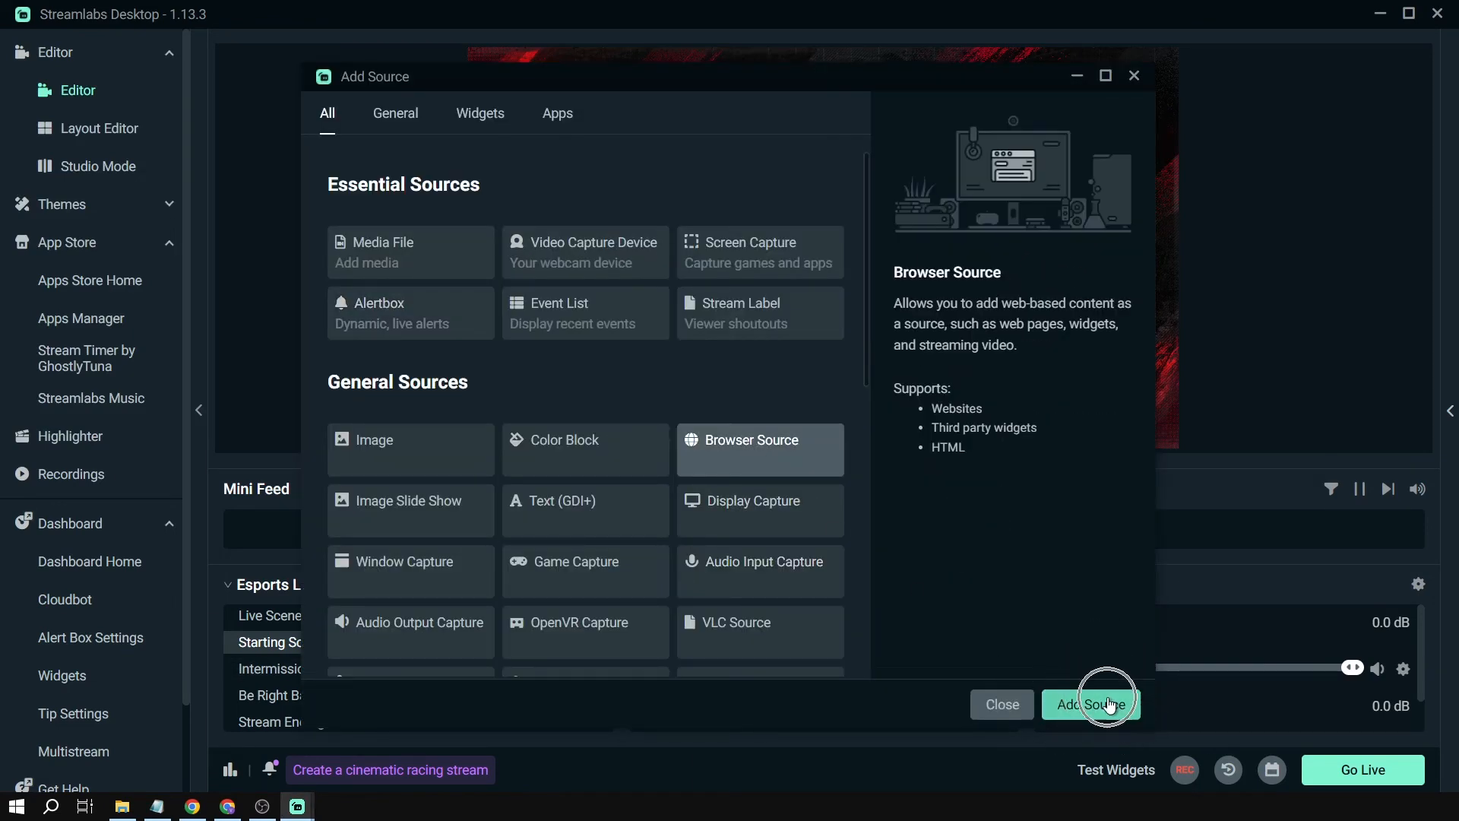
# Name the new browser source Countdown Timer and add it to the scene
pyautogui.tripleClick(621, 383)
pyautogui.write('cOUNT')
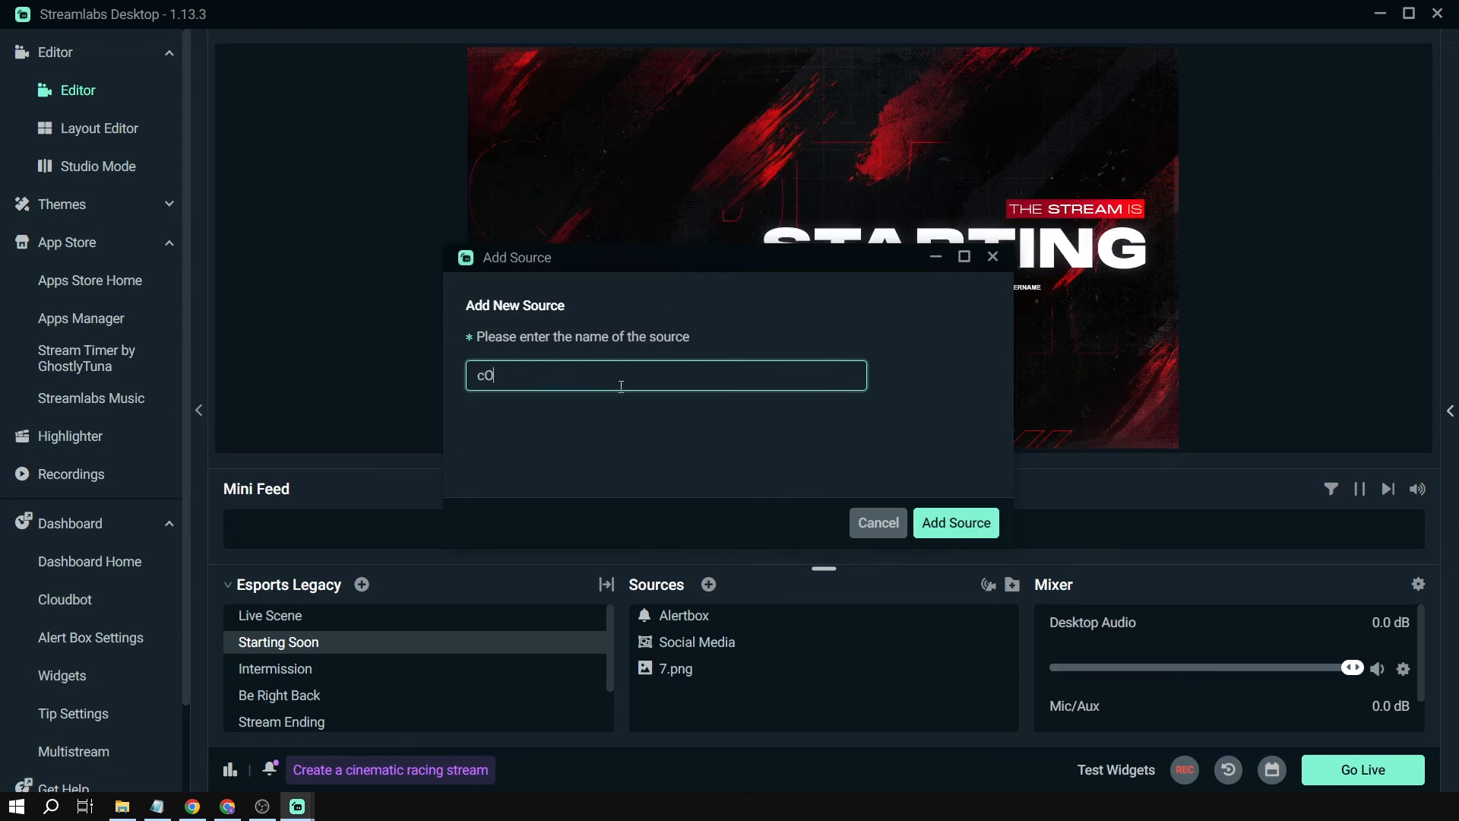
pyautogui.press('BackSpace')
pyautogui.press('BackSpace')
pyautogui.press('BackSpace')
pyautogui.press('BackSpace')
pyautogui.press('BackSpace')
pyautogui.write('Countdown')
pyautogui.click(970, 523)
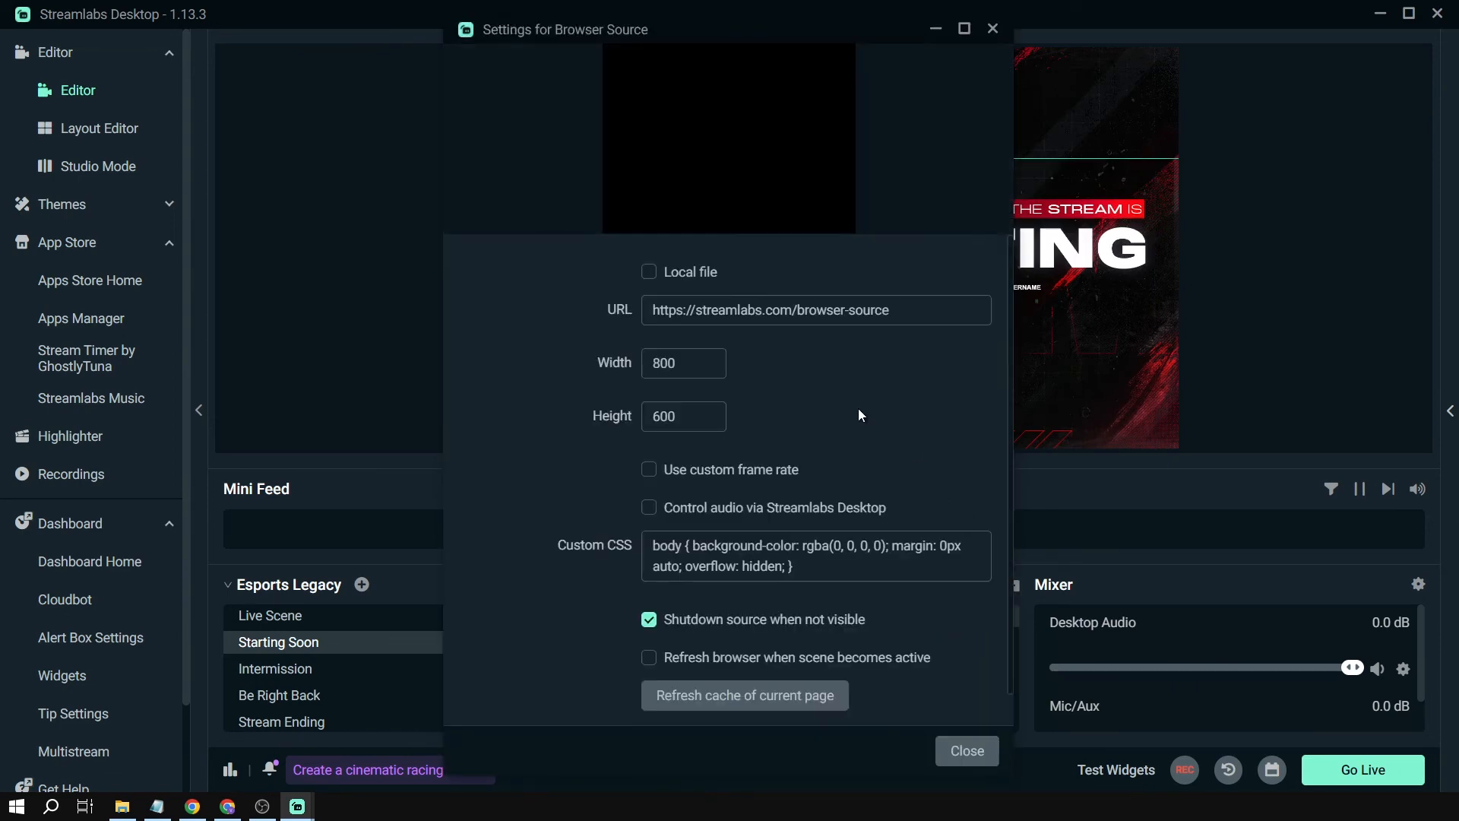
# Replace the browser source's default URL with the copied lascurry.com timer link and close its settings
pyautogui.tripleClick(827, 320)
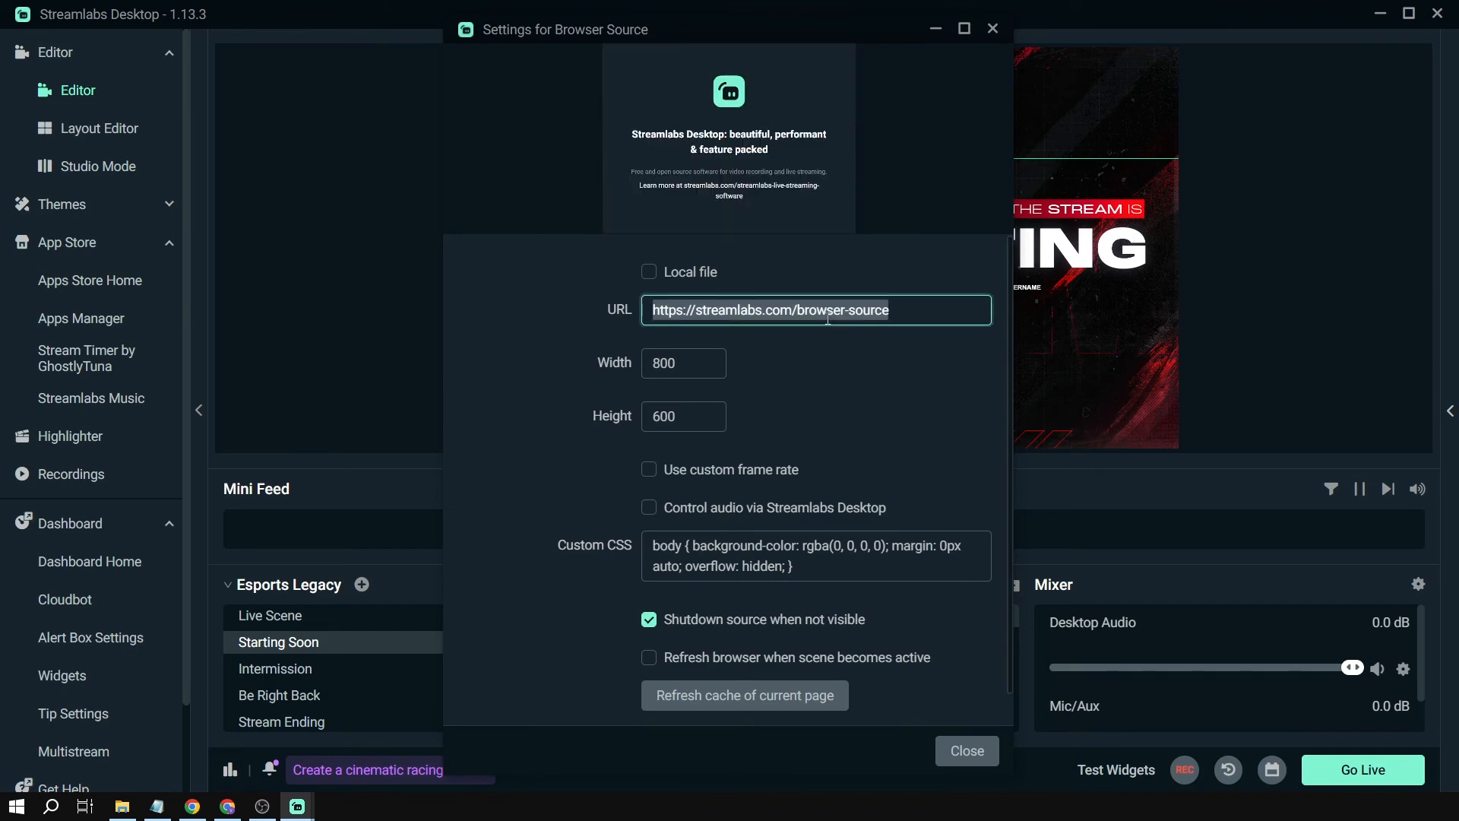
pyautogui.hotkey('ctrl', 'v')
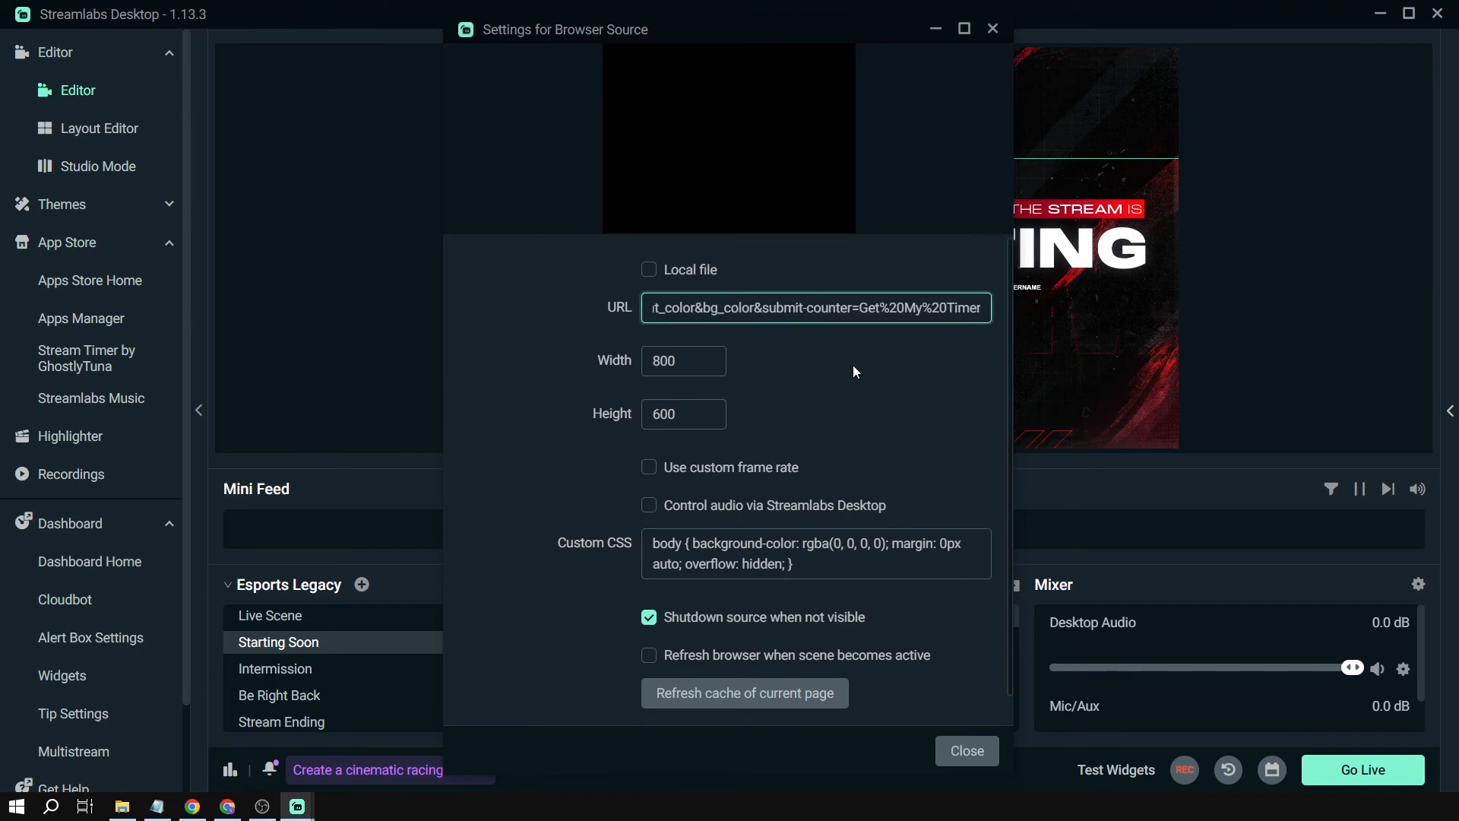
pyautogui.scroll(-1, 853, 365)
pyautogui.click(959, 760)
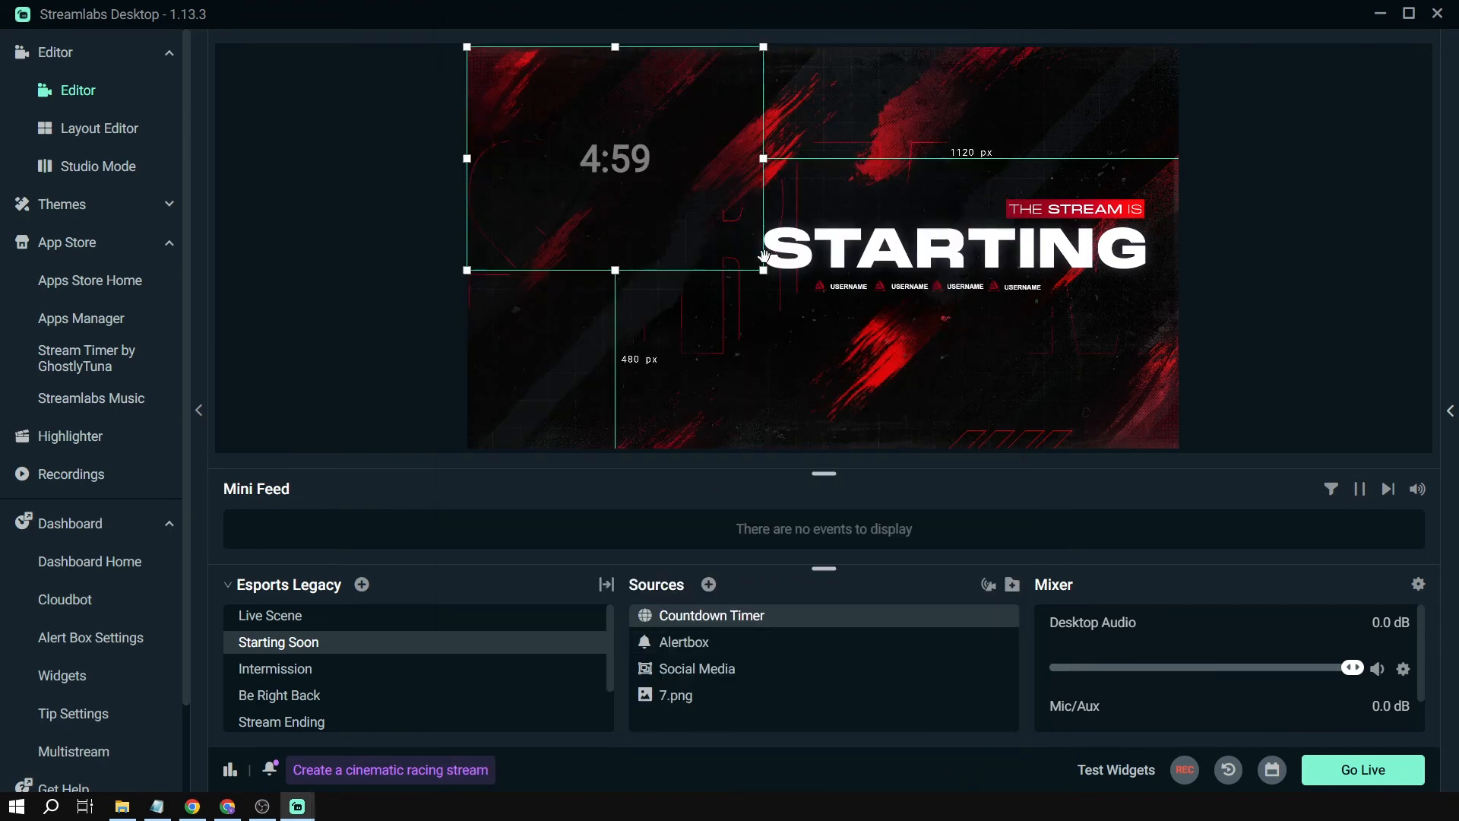
# Enlarge the timer and place it below the STARTING title, about 575 px from the canvas's left edge and 280 px from its top
pyautogui.moveTo(601, 129); pyautogui.dragTo(921, 309)
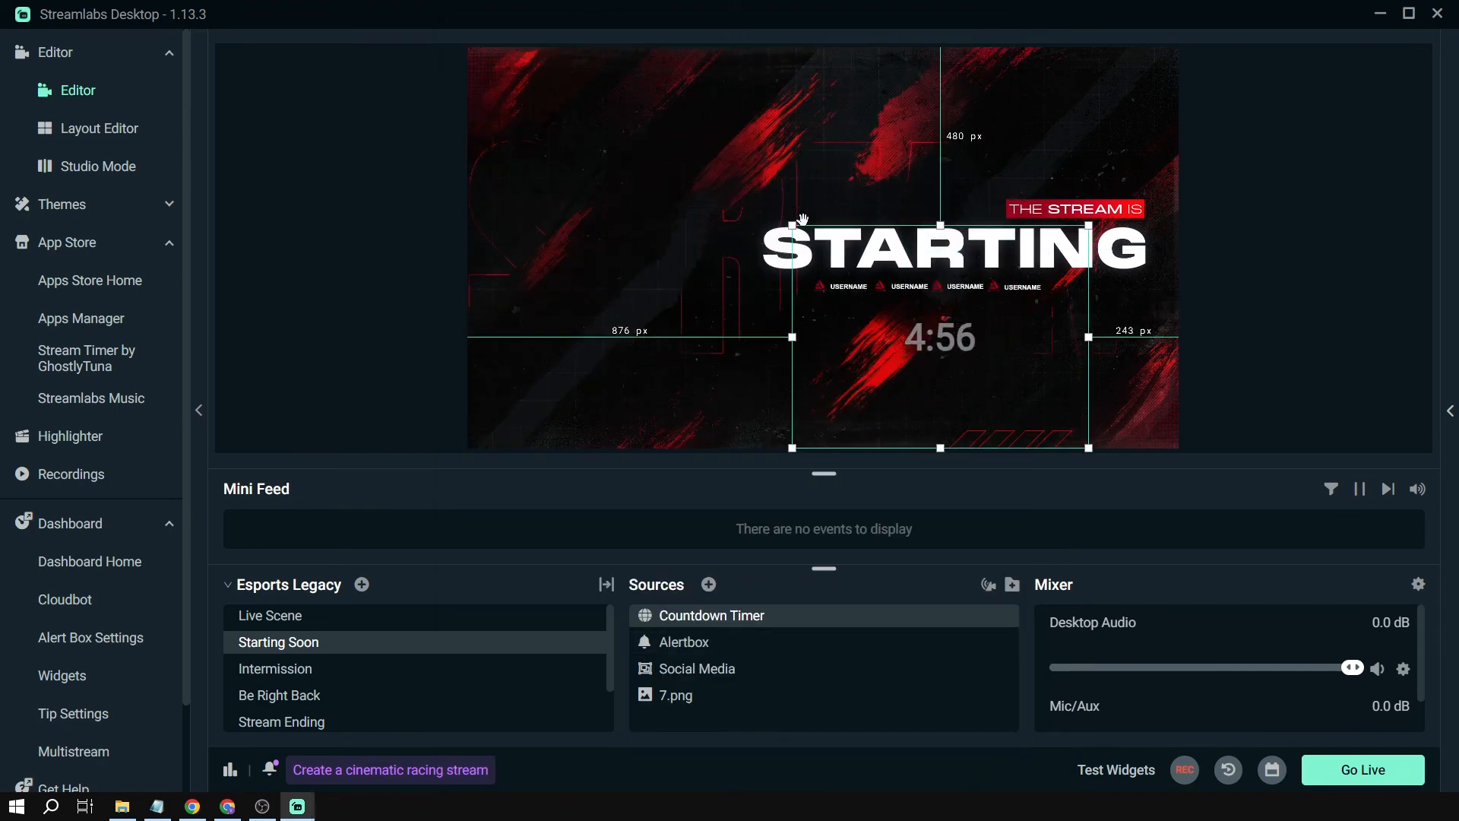
pyautogui.moveTo(792, 225); pyautogui.dragTo(563, 147)
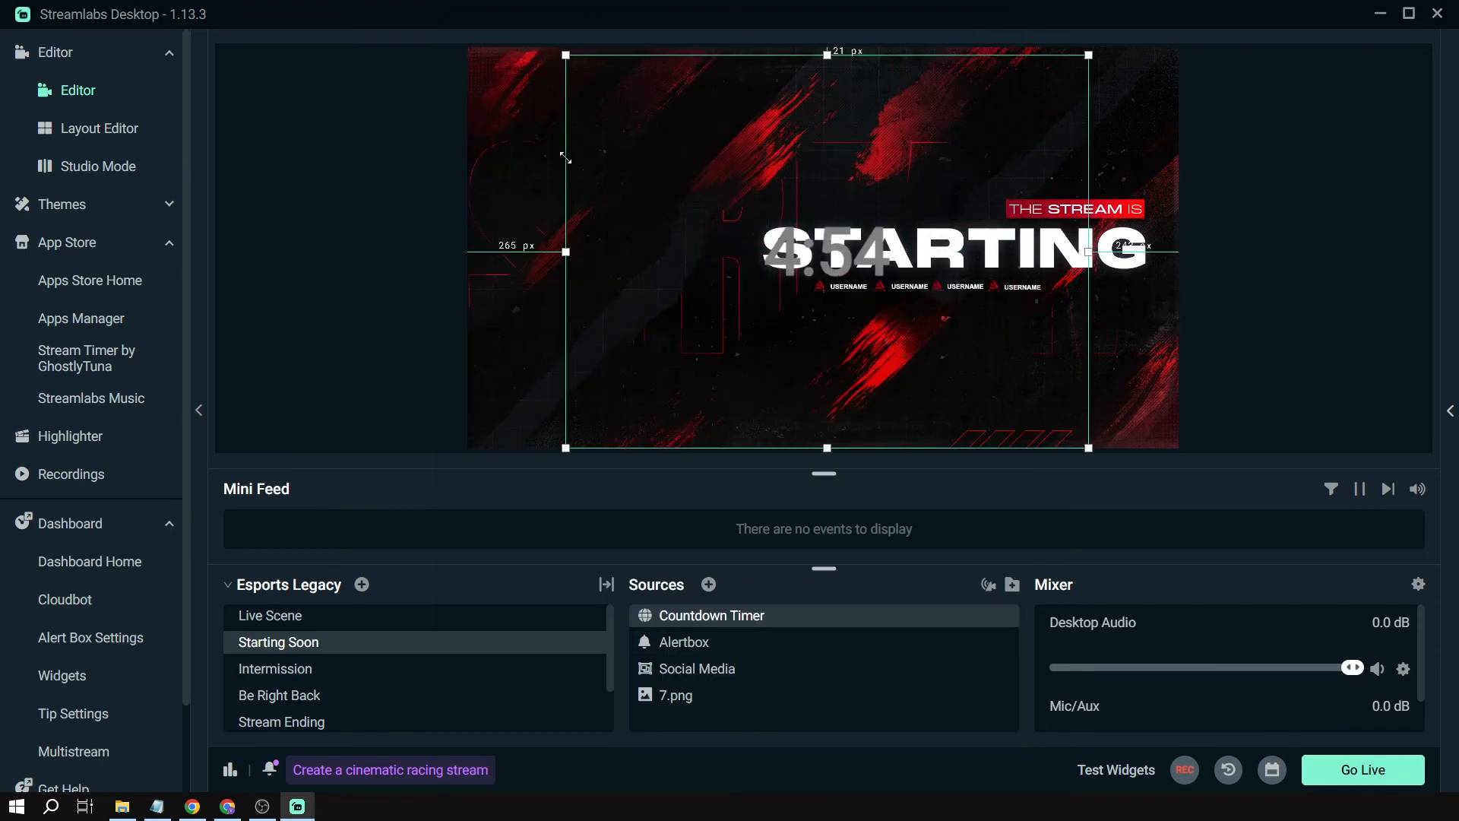
pyautogui.moveTo(856, 276); pyautogui.dragTo(961, 273)
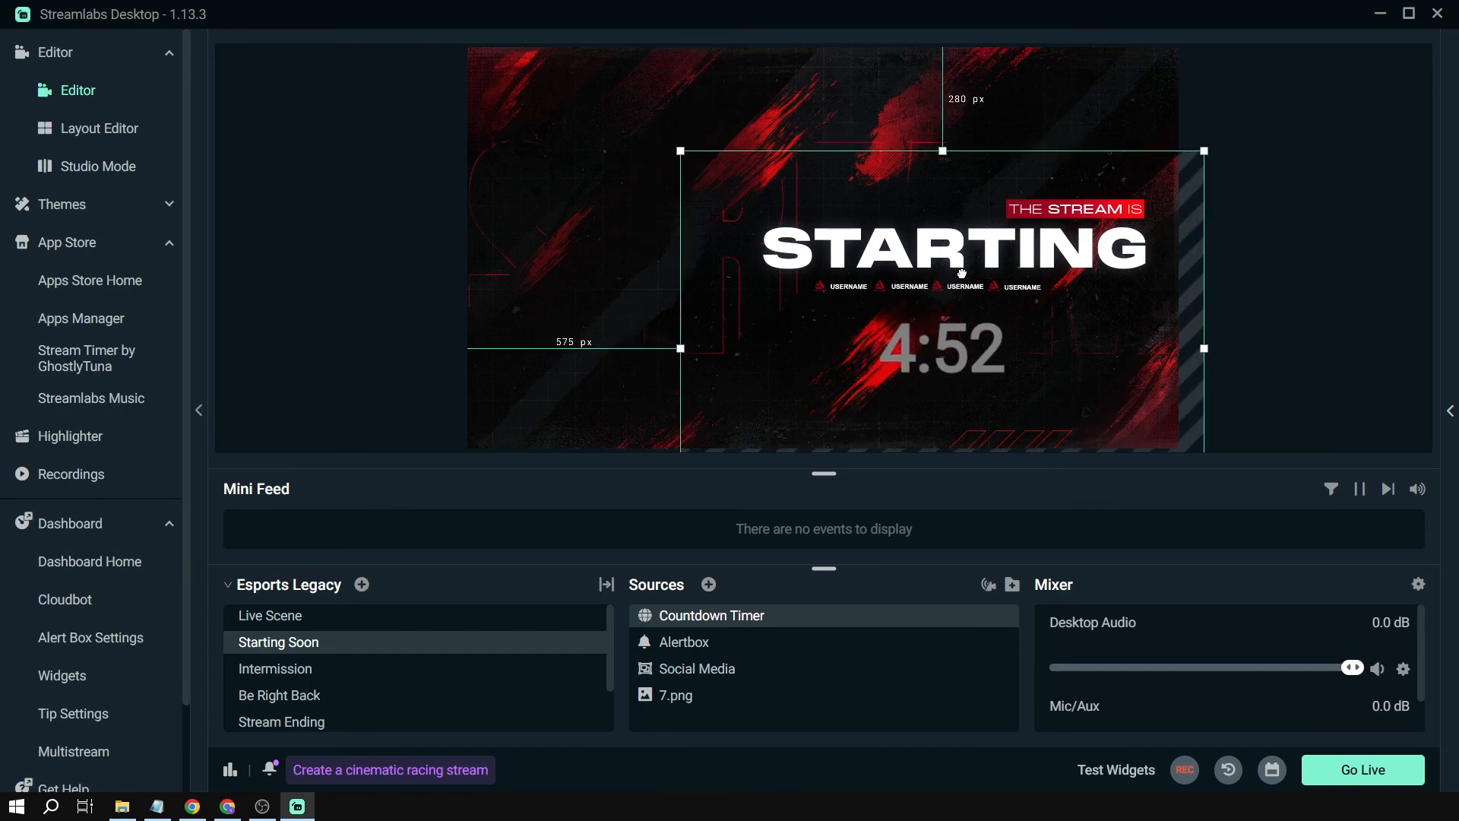
pyautogui.click(387, 315)
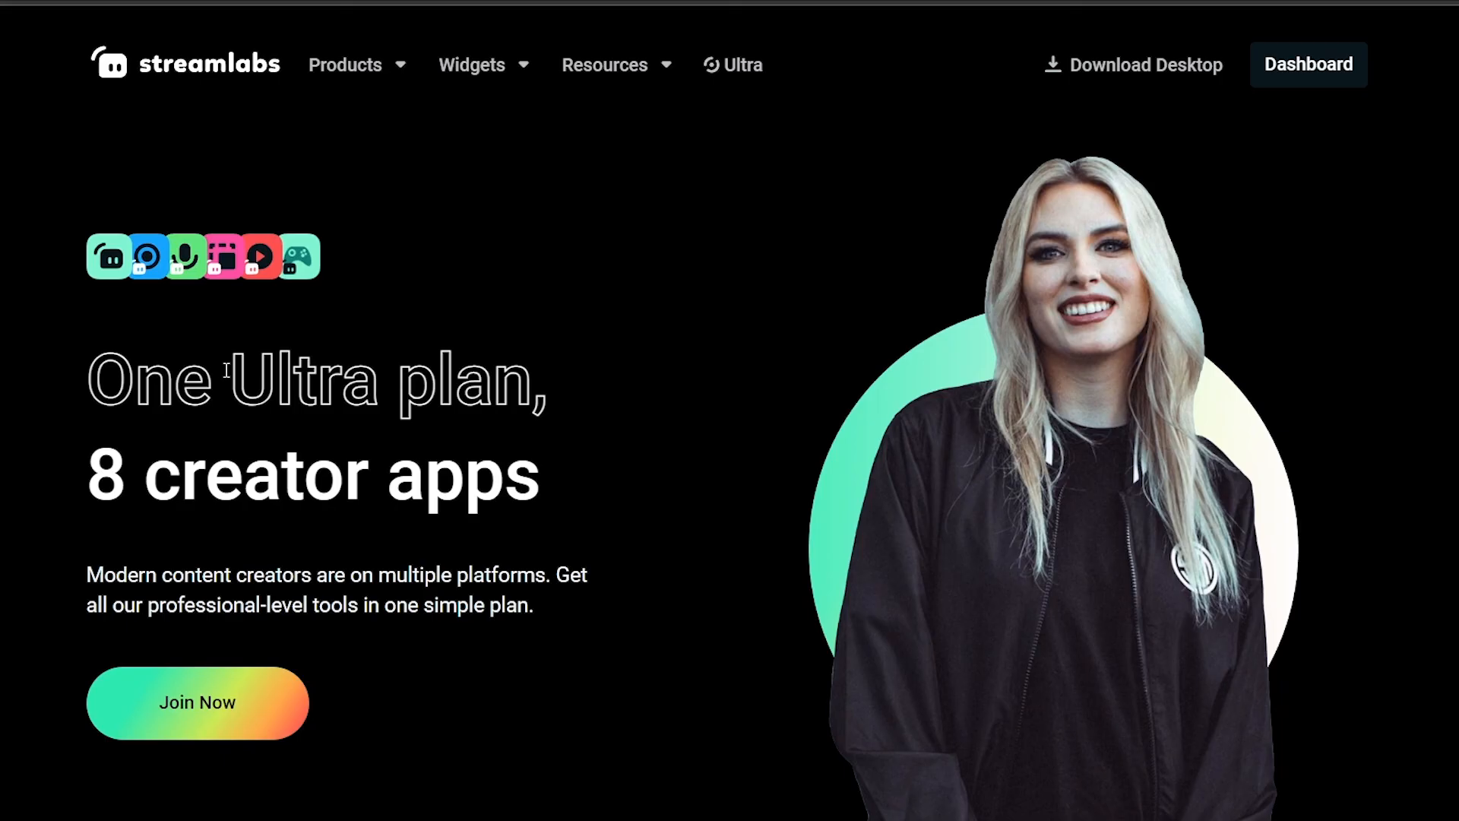
# Look through the creator apps in the Streamlabs Ultra plan and examine the features on the Podcast Editor page
pyautogui.scroll(-15, 226, 370)
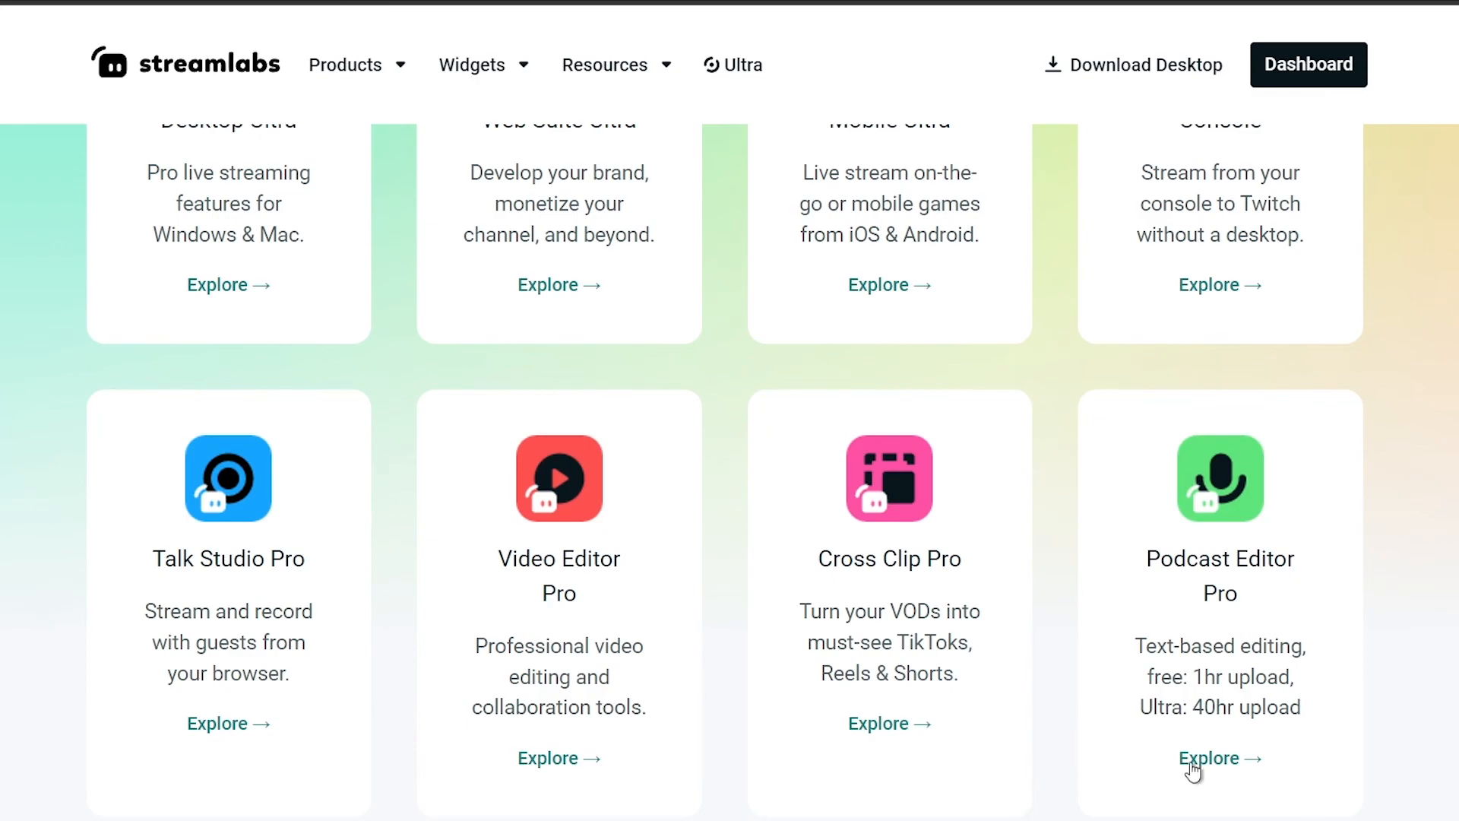
pyautogui.click(1193, 764)
pyautogui.scroll(-4, 593, 471)
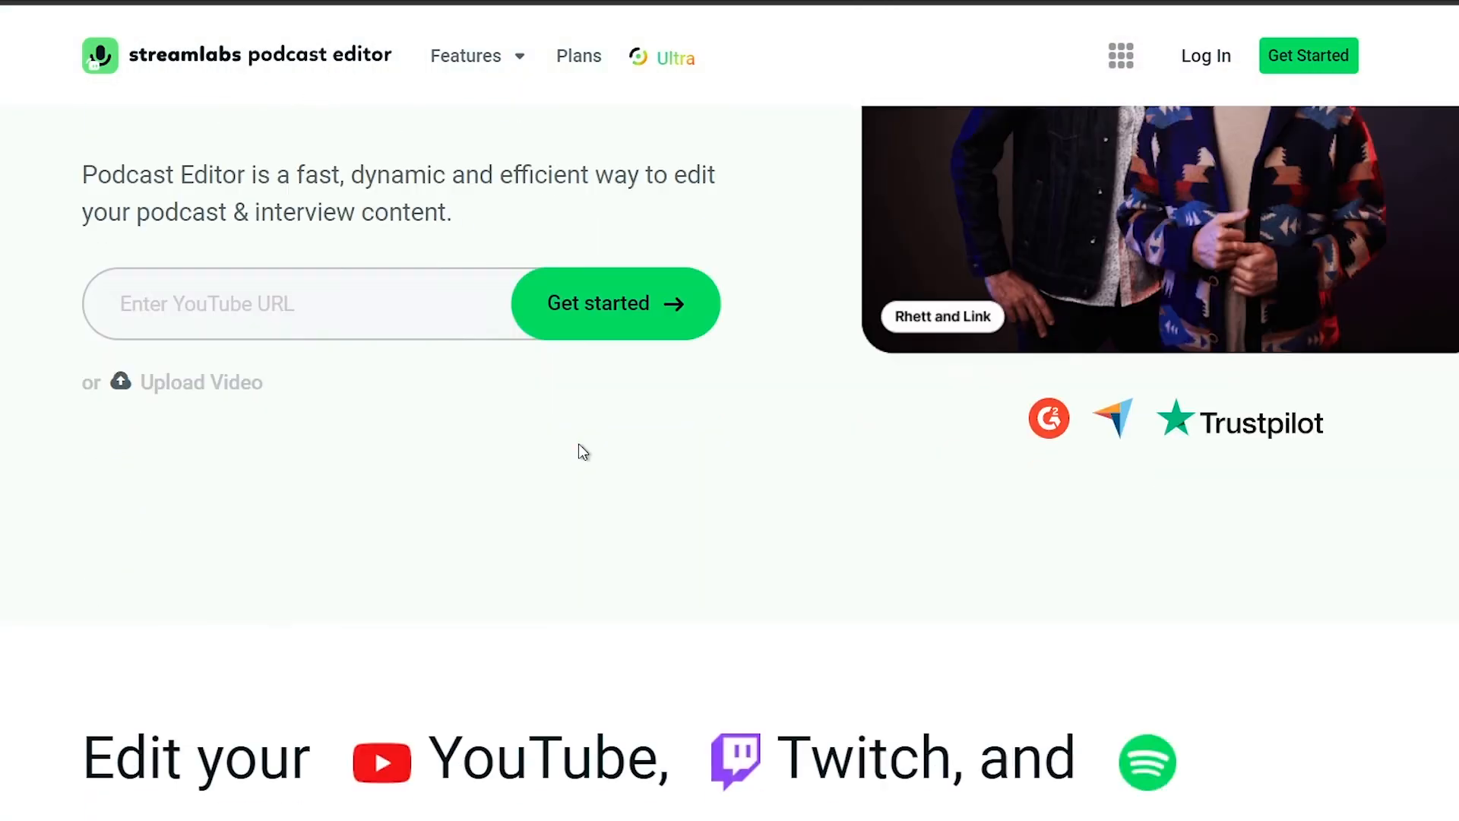
pyautogui.scroll(-6, 578, 445)
pyautogui.scroll(-5, 579, 445)
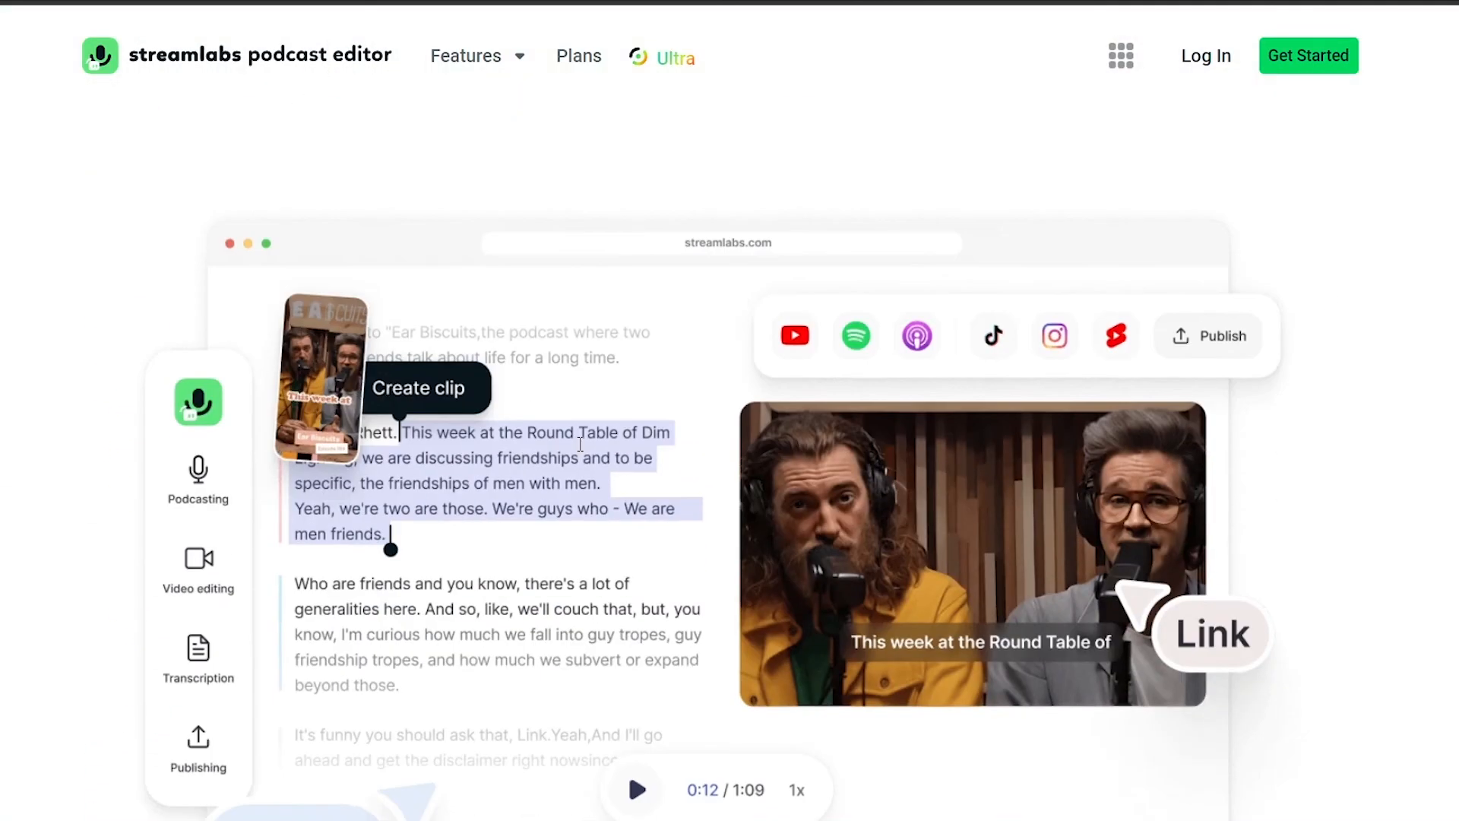
pyautogui.scroll(-2, 580, 444)
pyautogui.scroll(-10, 1389, 502)
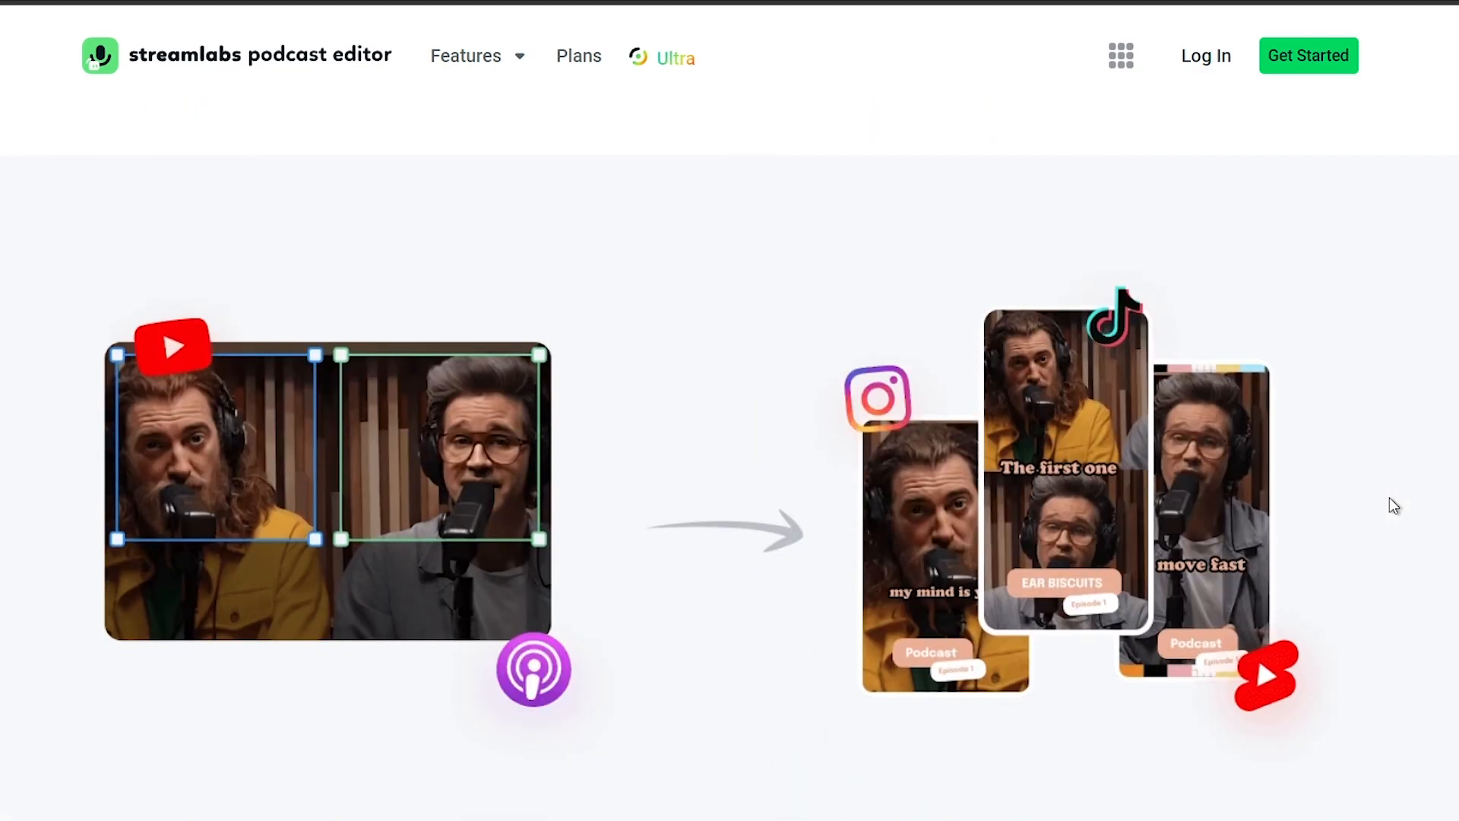
pyautogui.scroll(-15, 1394, 505)
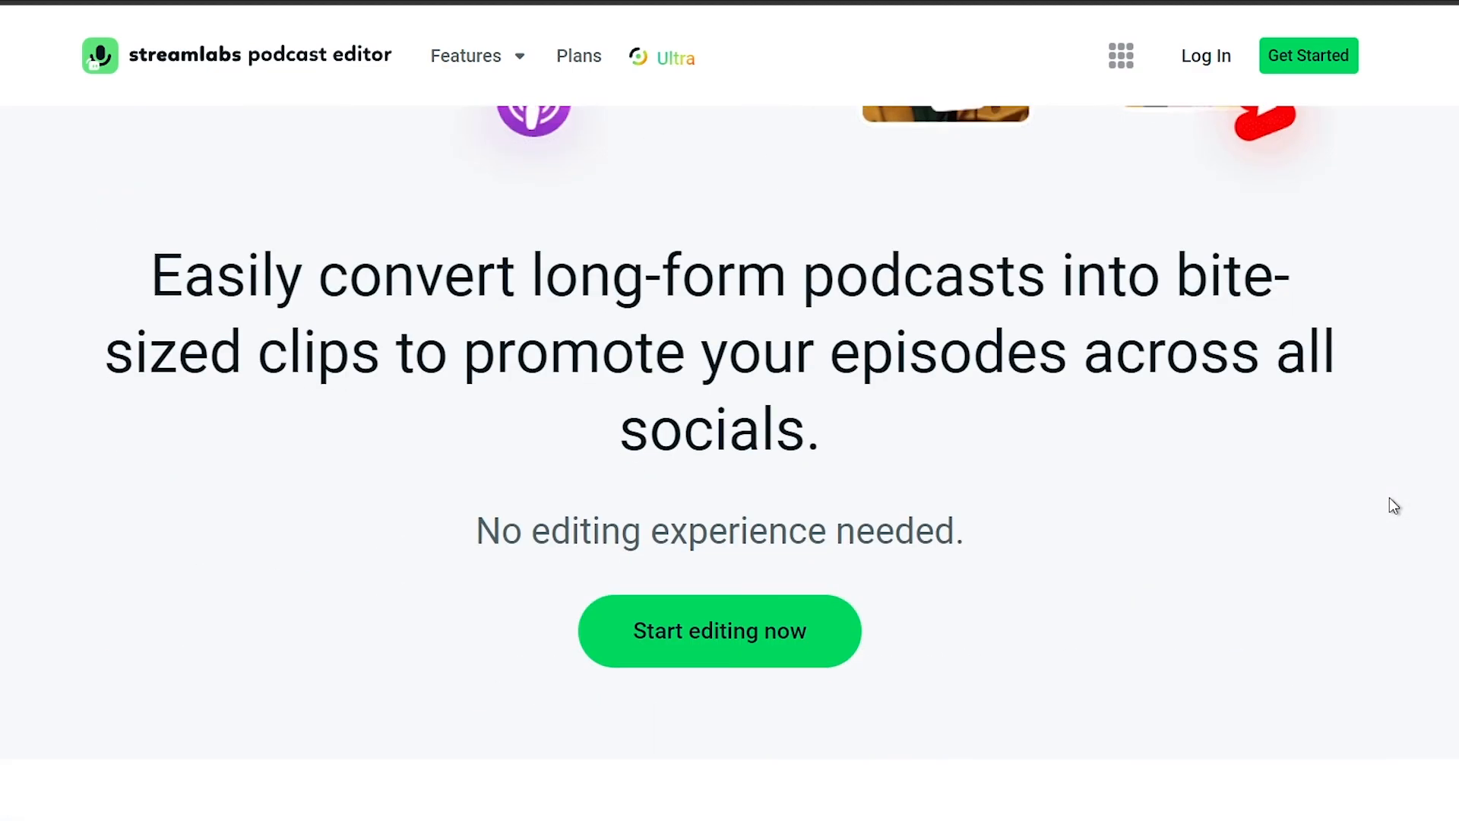
pyautogui.scroll(-20, 1394, 505)
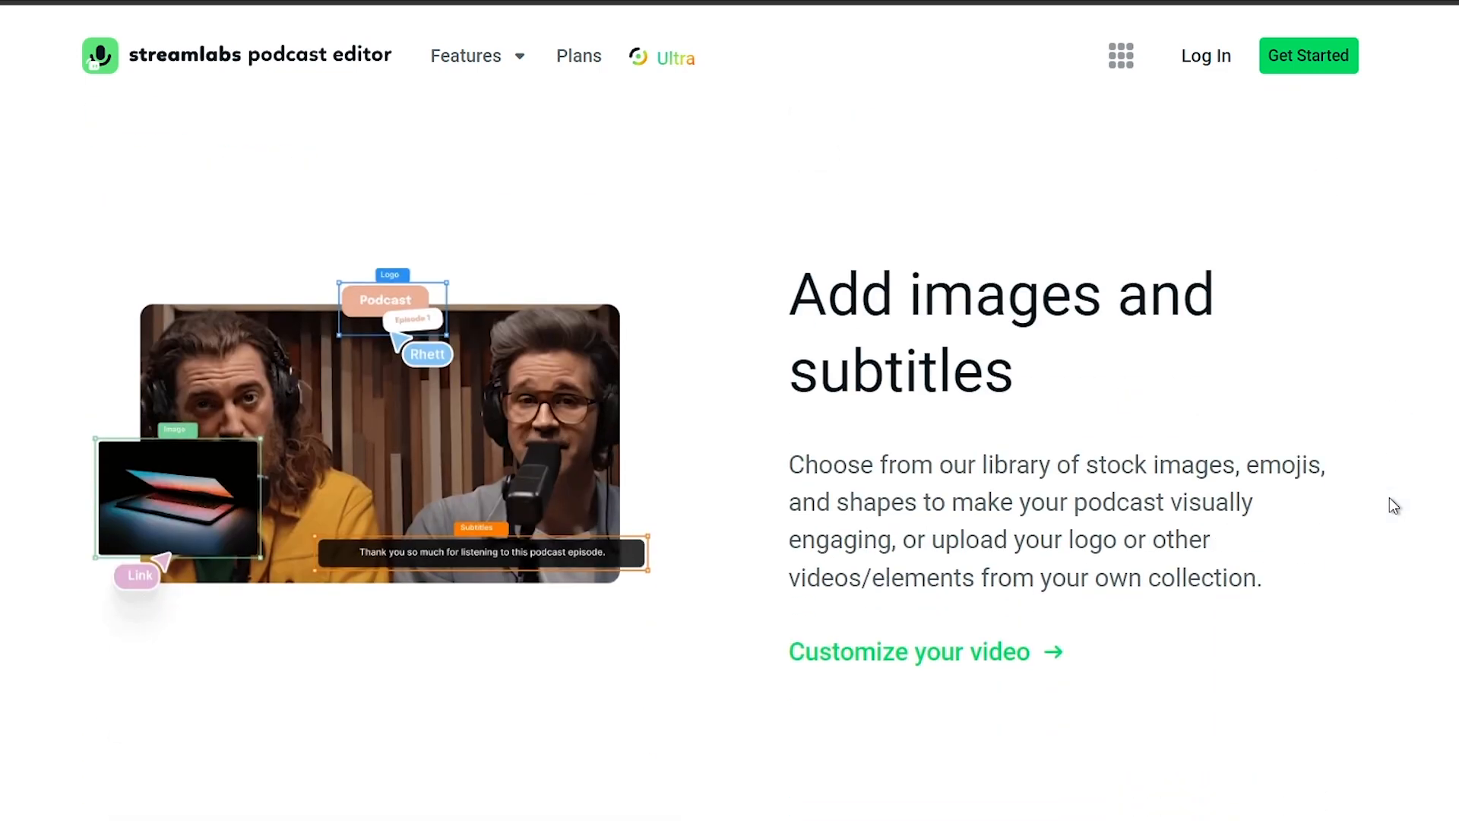
pyautogui.scroll(-8, 1394, 506)
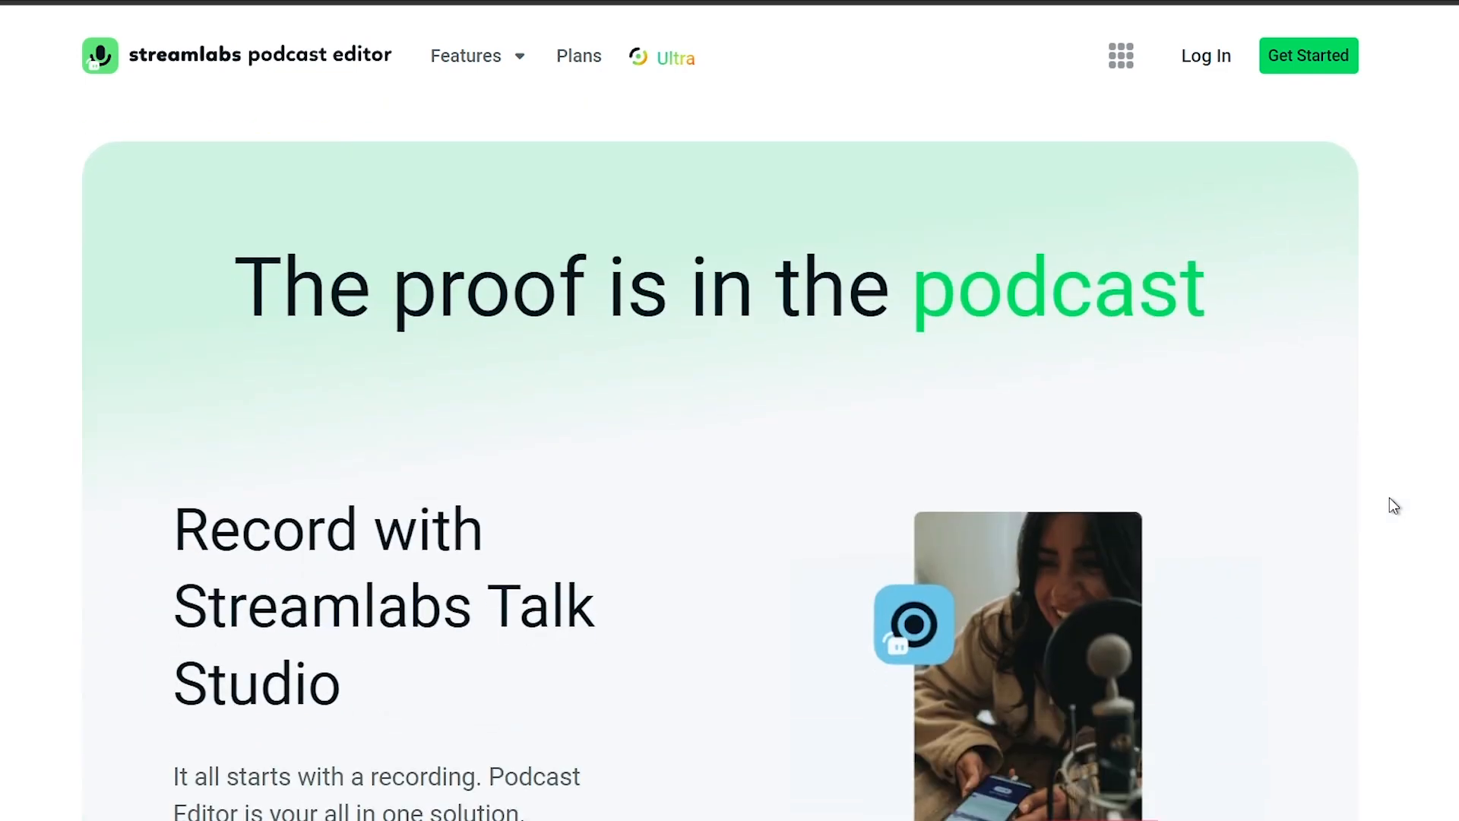
pyautogui.scroll(-15, 1394, 506)
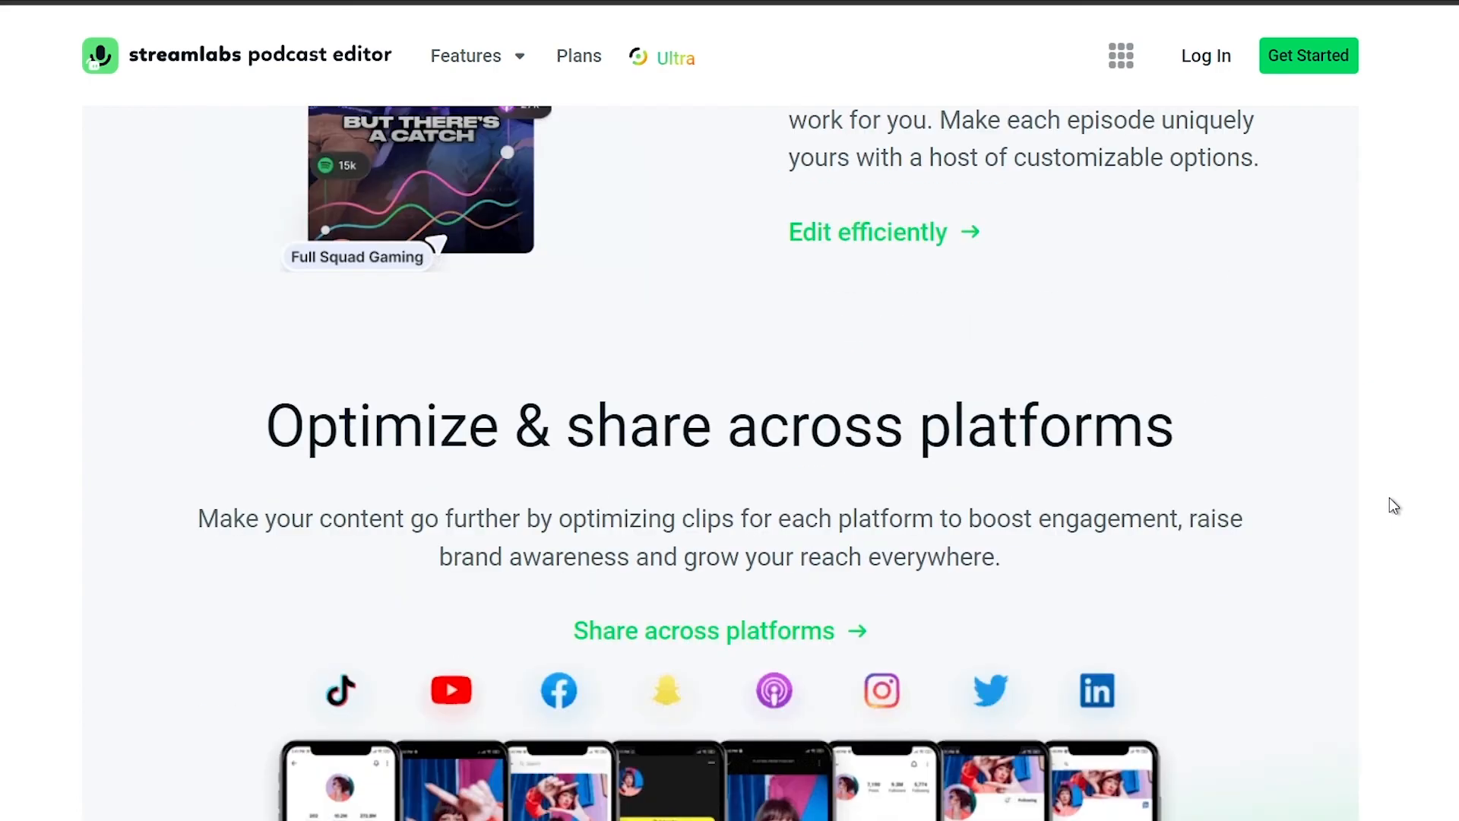